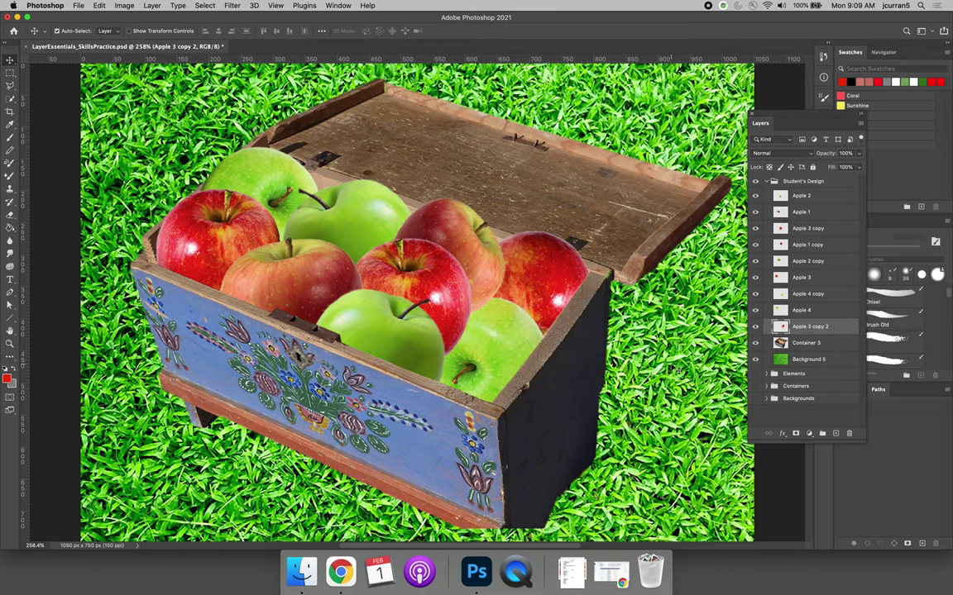
# Select the Apple 2 layer in the Layers panel
pyautogui.click(810, 196)
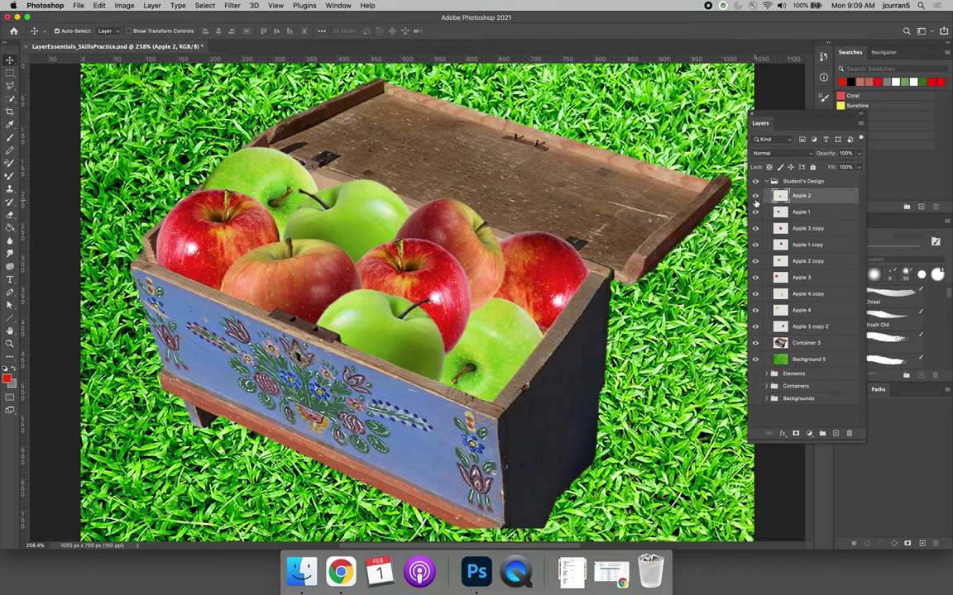
# Toggle Apple 2's visibility to identify the apple, then add a Drop Shadow effect to it
pyautogui.click(754, 199)
pyautogui.click(754, 198)
pyautogui.click(754, 198)
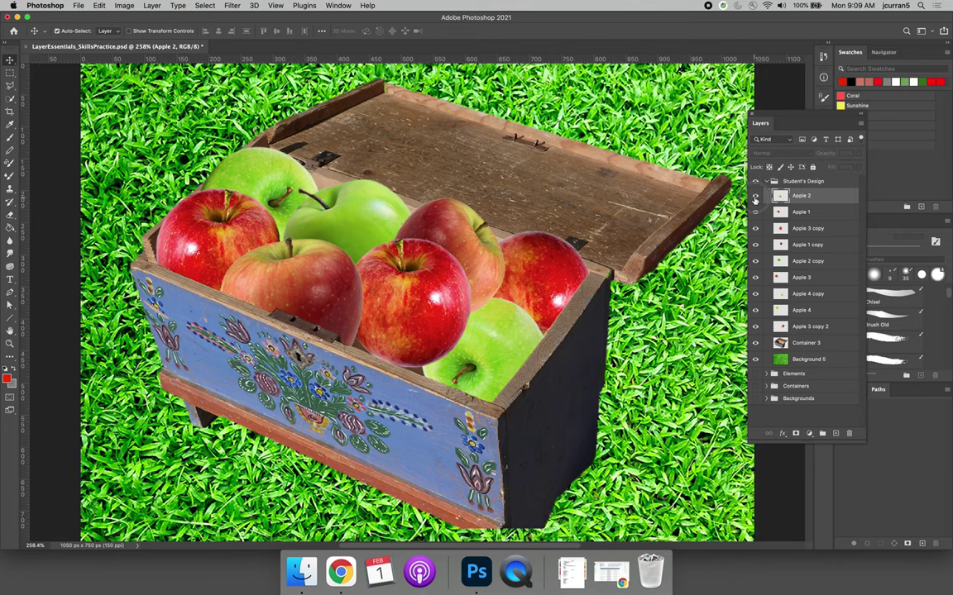
pyautogui.click(754, 199)
pyautogui.click(754, 198)
pyautogui.click(754, 198)
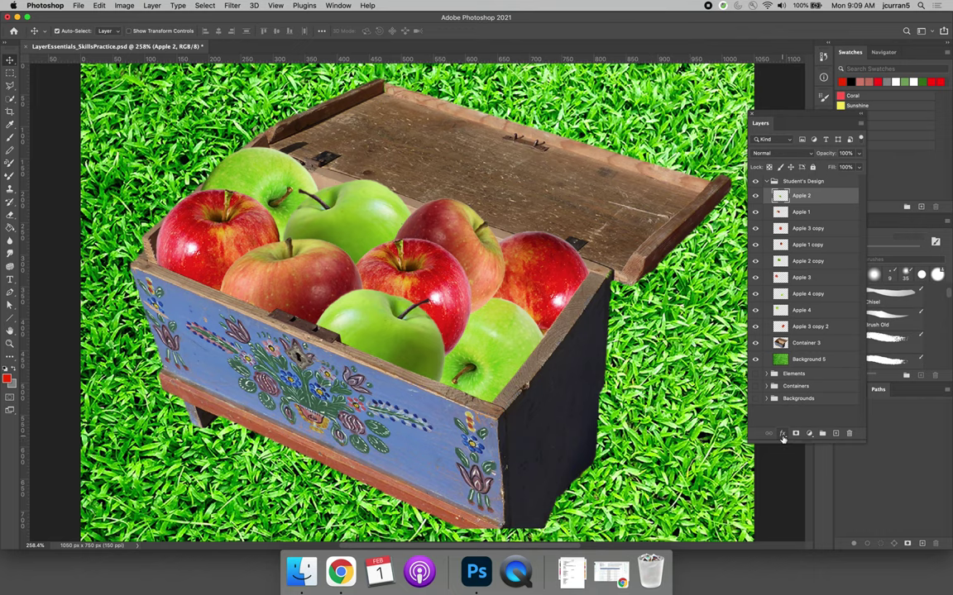
pyautogui.click(782, 434)
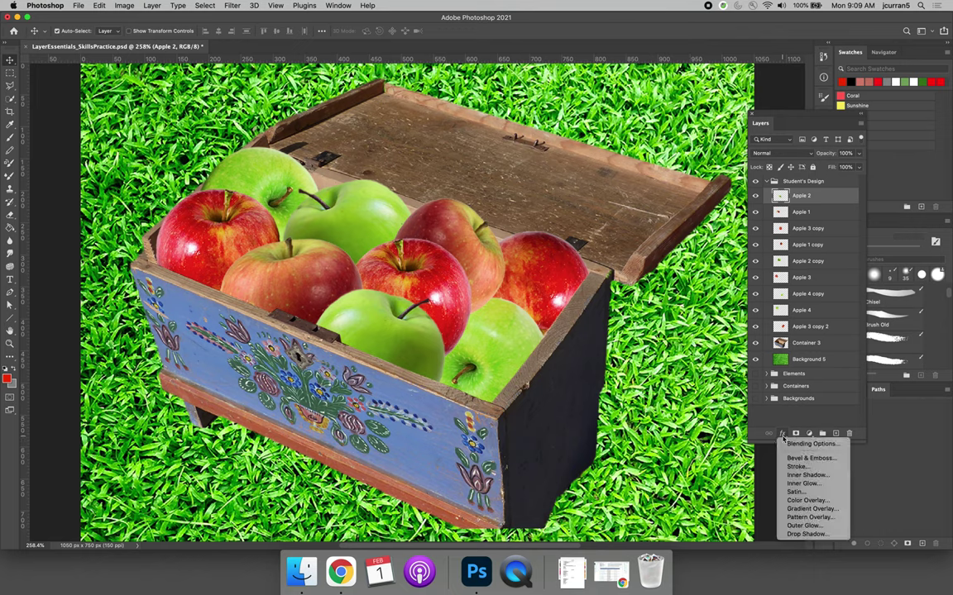
pyautogui.click(818, 536)
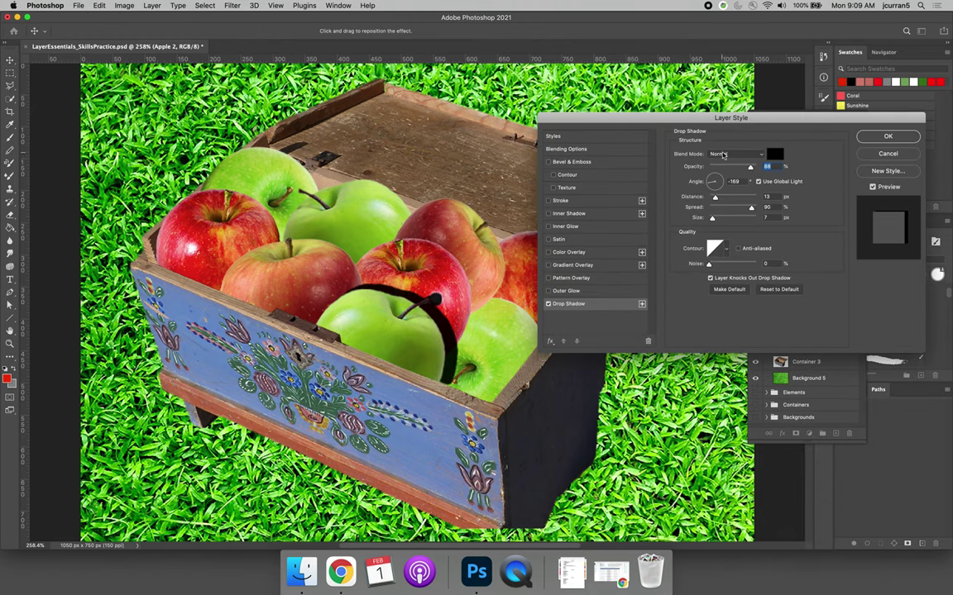
# Apply Apple 2's drop shadow: Normal blend, 23% opacity, 0 px distance, 41% spread, 21 px size
pyautogui.moveTo(742, 122); pyautogui.dragTo(693, 27)
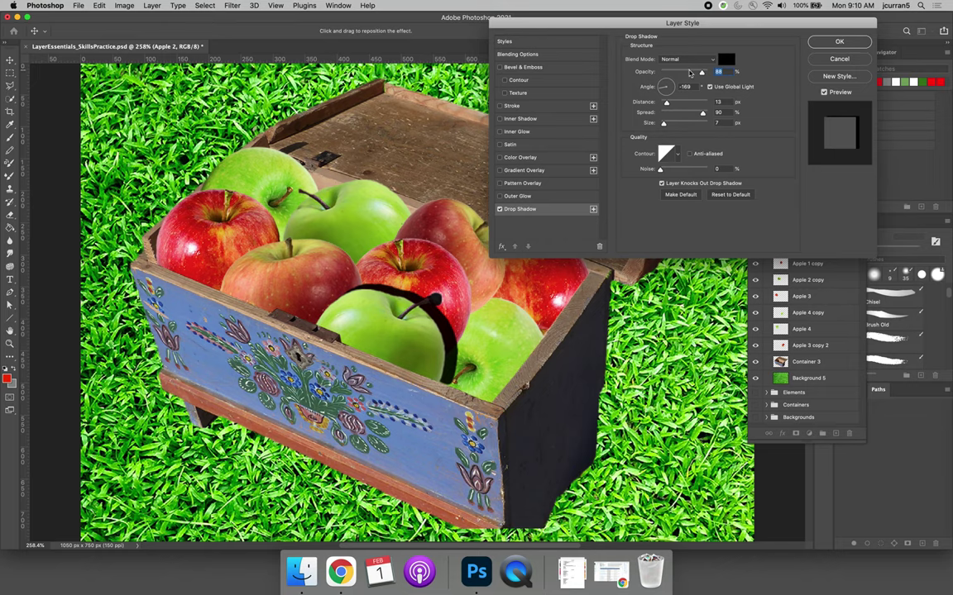
pyautogui.click(699, 60)
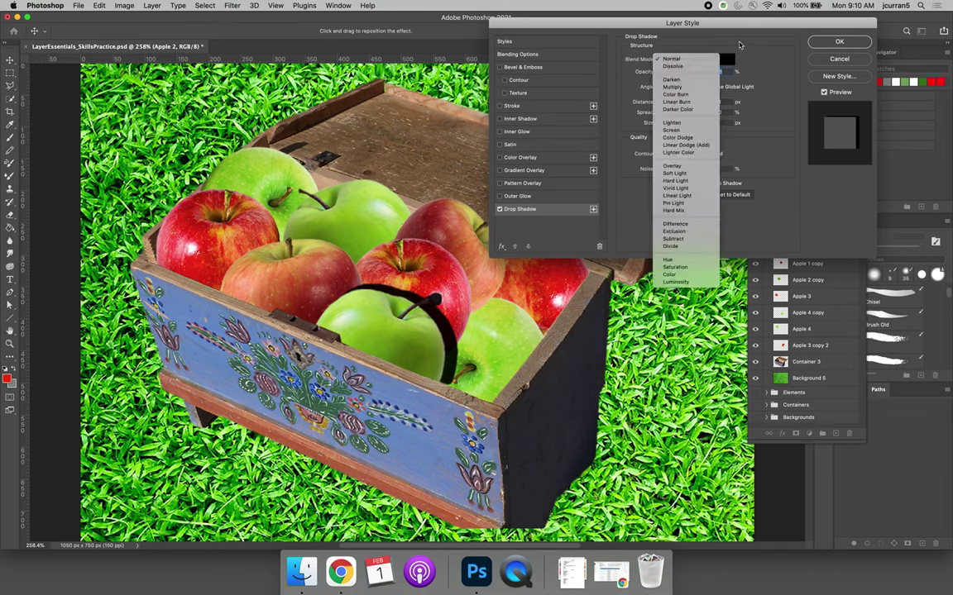
pyautogui.click(699, 60)
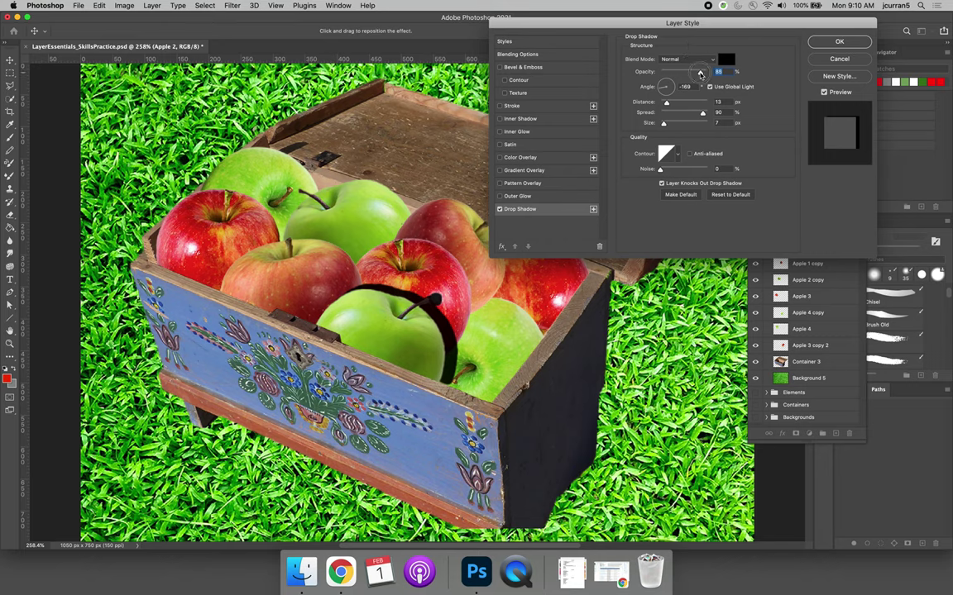
pyautogui.moveTo(701, 71); pyautogui.dragTo(671, 74)
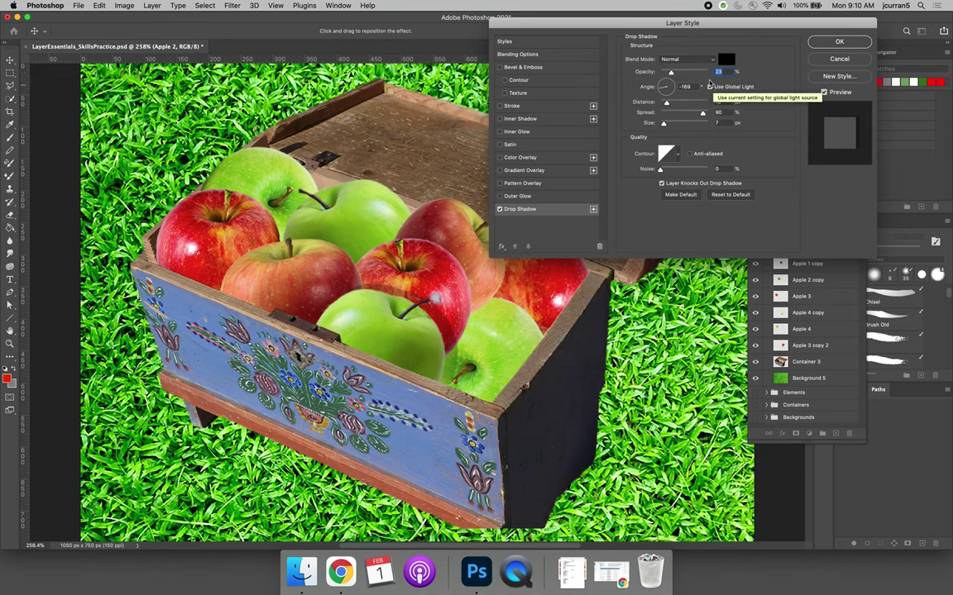
pyautogui.click(711, 61)
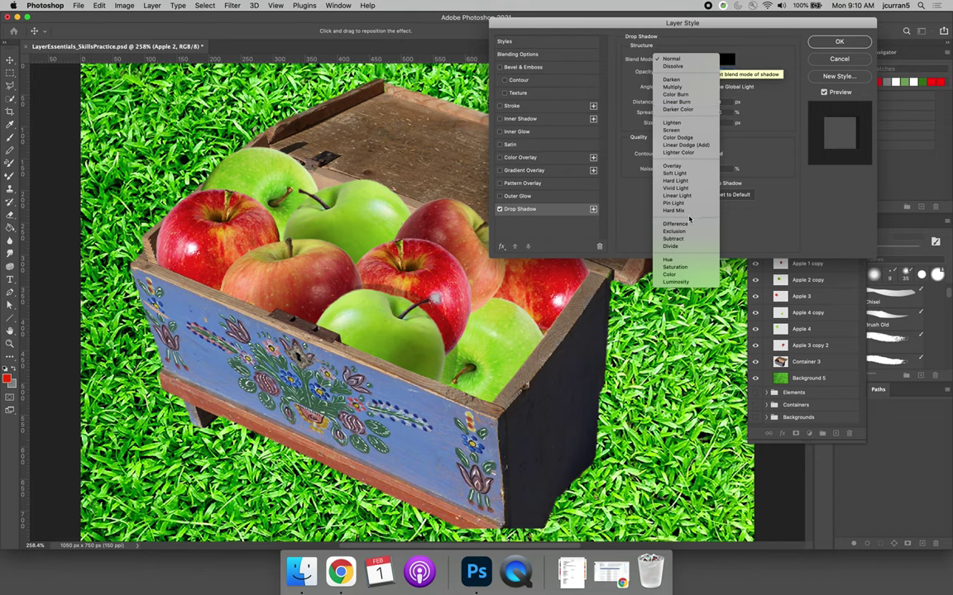
pyautogui.click(722, 239)
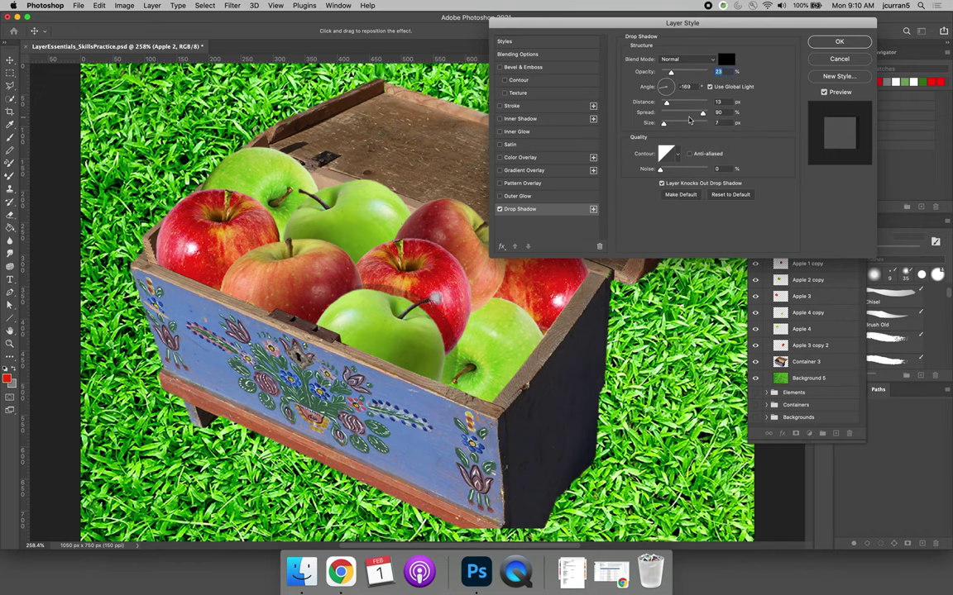
pyautogui.moveTo(666, 103)
pyautogui.mouseDown()
pyautogui.moveTo(703, 100)
pyautogui.moveTo(659, 108)
pyautogui.mouseUp()
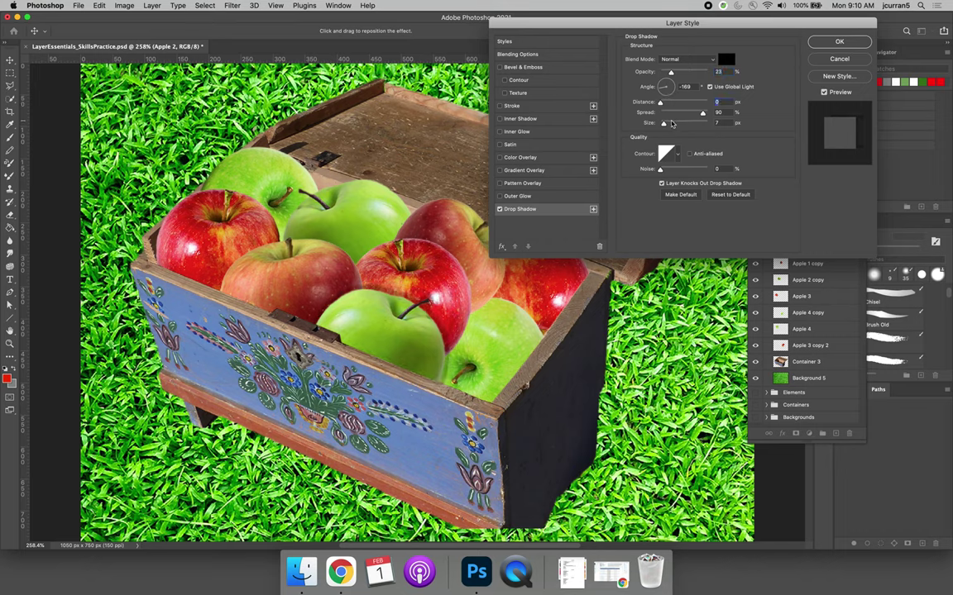
pyautogui.moveTo(702, 113); pyautogui.dragTo(679, 116)
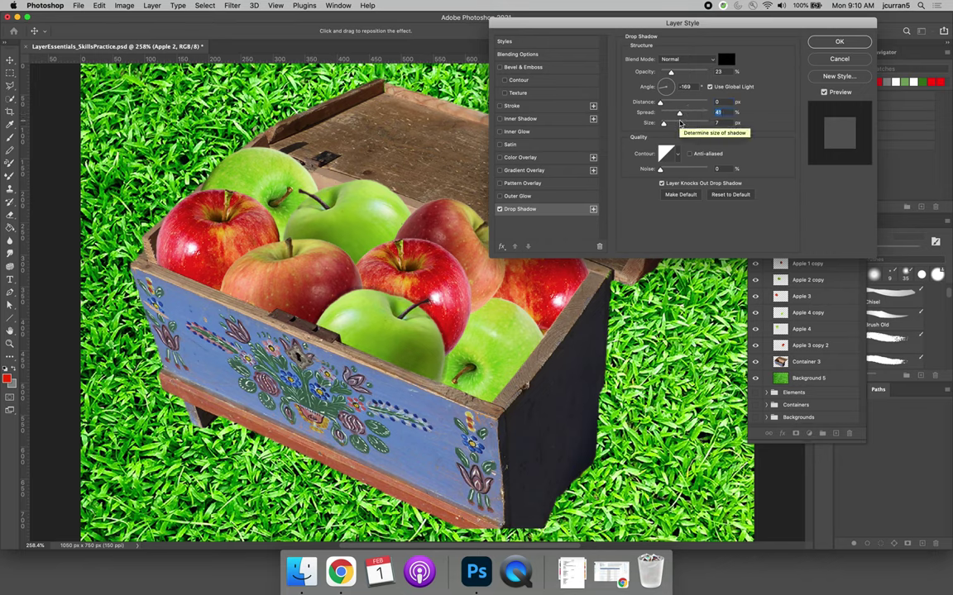
pyautogui.moveTo(664, 123); pyautogui.dragTo(667, 124)
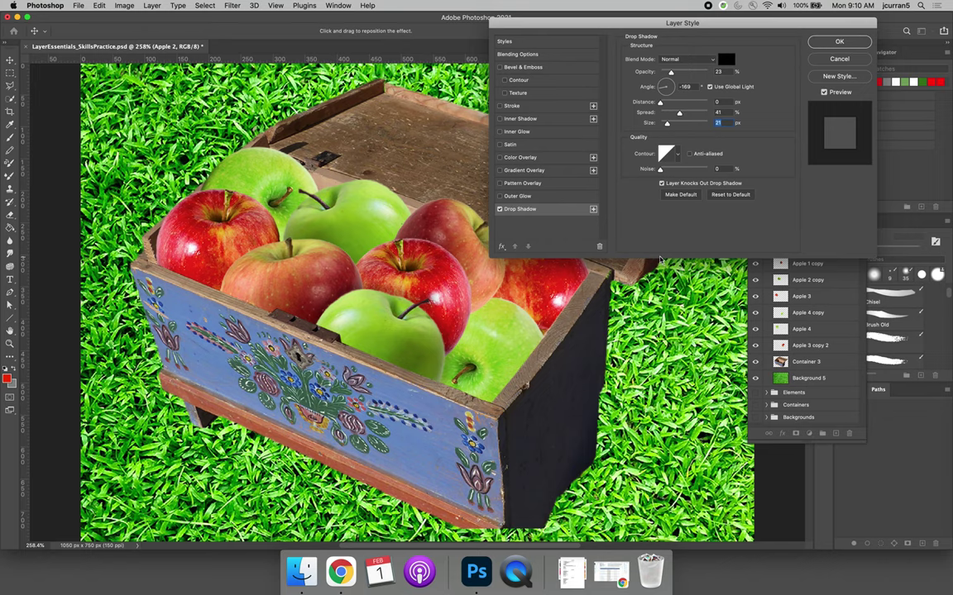
pyautogui.click(839, 41)
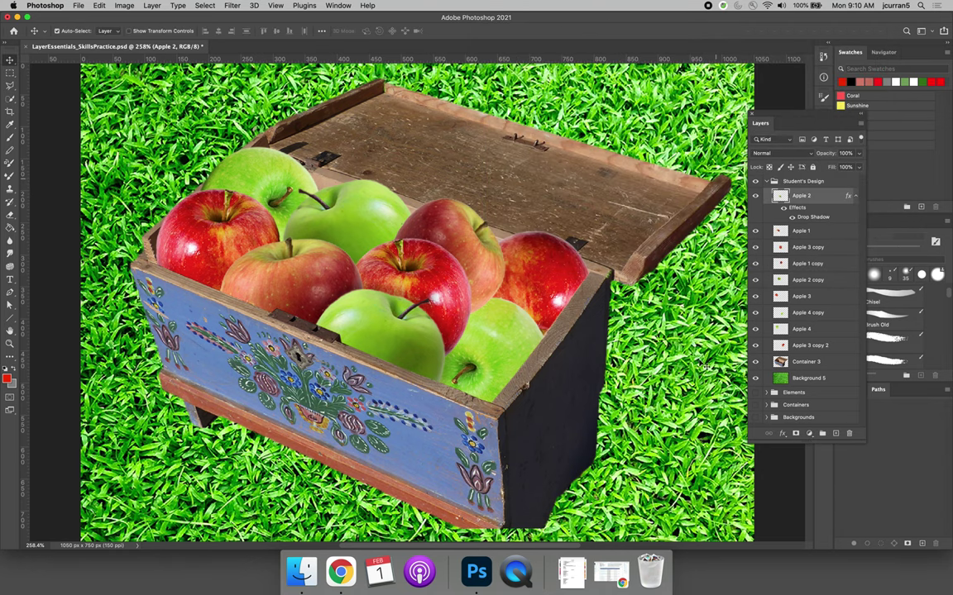
# Toggle Apple 1's visibility to identify it, select the layer, and add Bevel & Emboss
pyautogui.click(755, 231)
pyautogui.click(755, 231)
pyautogui.click(755, 231)
pyautogui.click(755, 230)
pyautogui.click(807, 231)
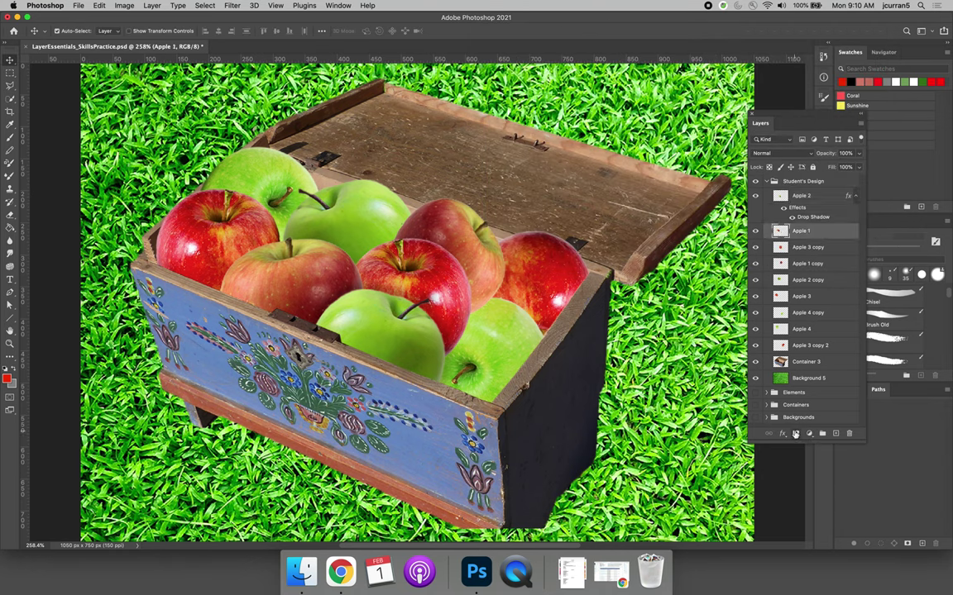
pyautogui.click(782, 433)
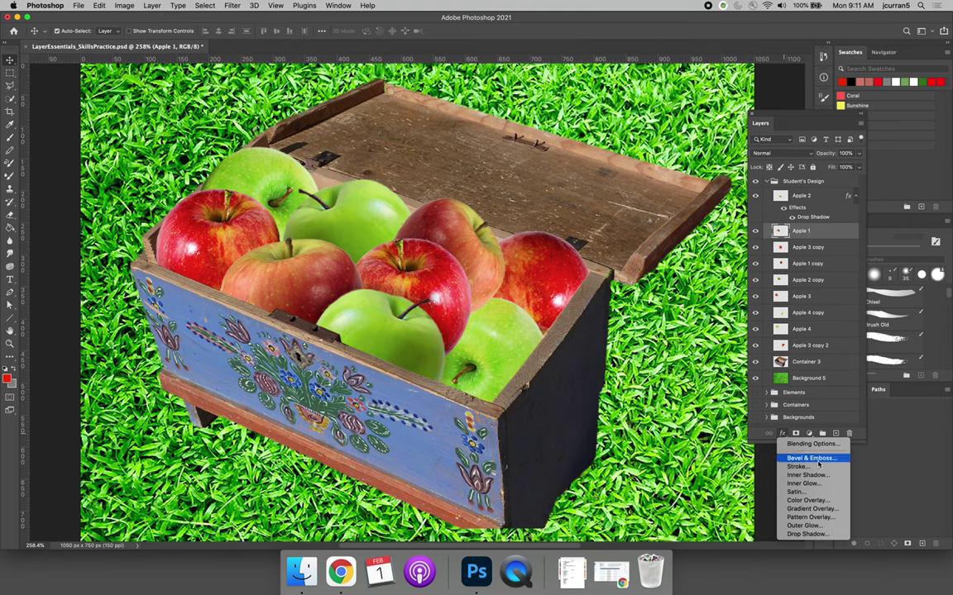
pyautogui.click(819, 459)
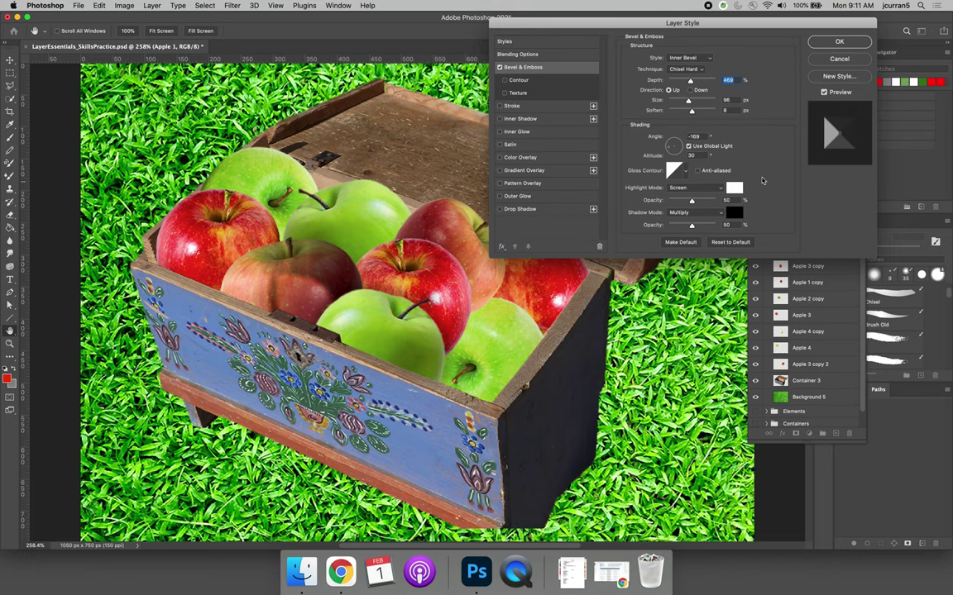
# Keep Apple 1's Inner Bevel style and shrink the bevel size to 3 px
pyautogui.moveTo(739, 16); pyautogui.dragTo(762, 180)
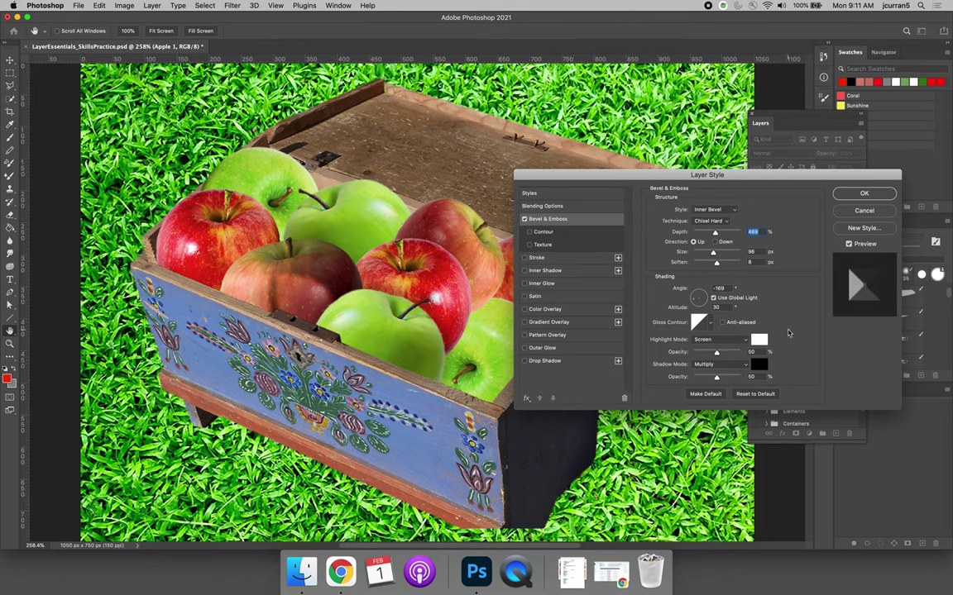
pyautogui.click(718, 210)
pyautogui.click(721, 210)
pyautogui.moveTo(714, 252)
pyautogui.mouseDown()
pyautogui.moveTo(694, 258)
pyautogui.moveTo(710, 263)
pyautogui.mouseUp()
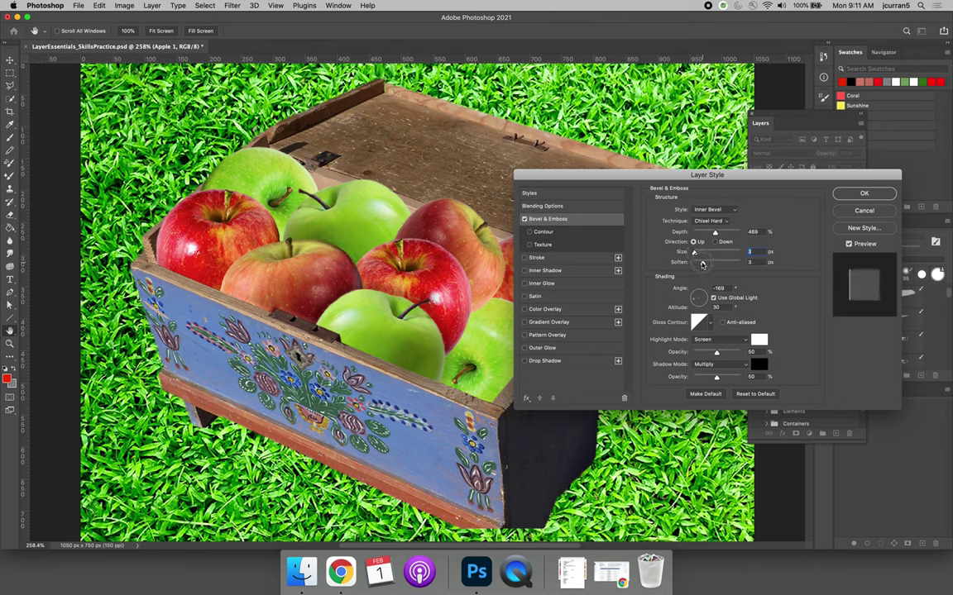
# Try the Emboss, Inner, Outer and Stroke Emboss styles, then apply Pillow Emboss
pyautogui.click(712, 209)
pyautogui.click(718, 217)
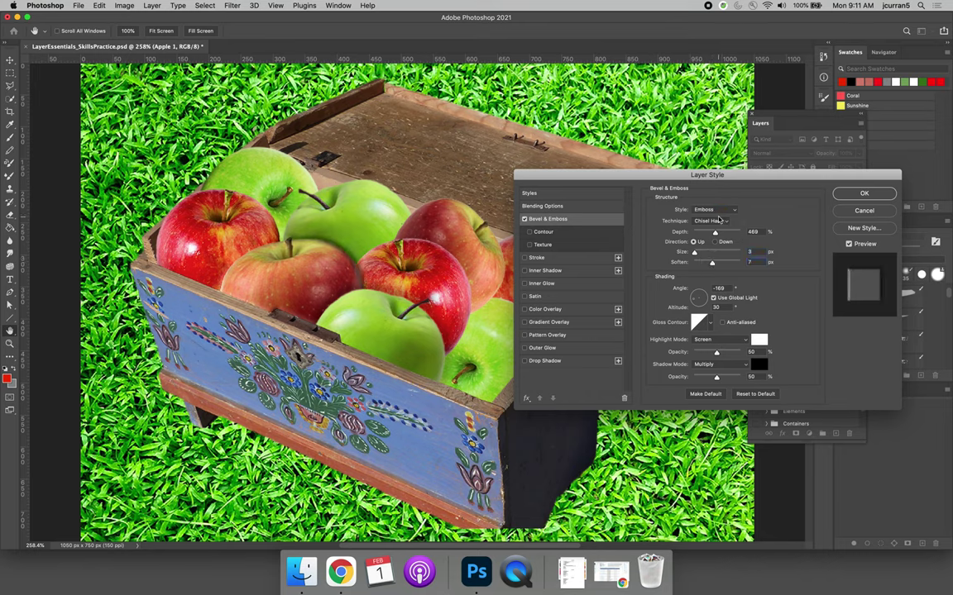
pyautogui.click(717, 210)
pyautogui.click(722, 201)
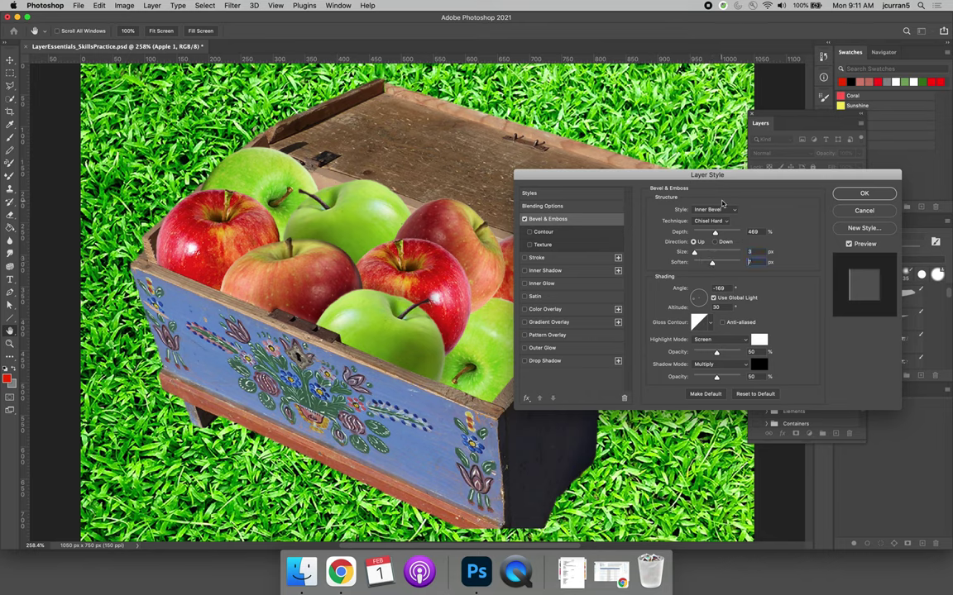
pyautogui.click(716, 209)
pyautogui.click(721, 201)
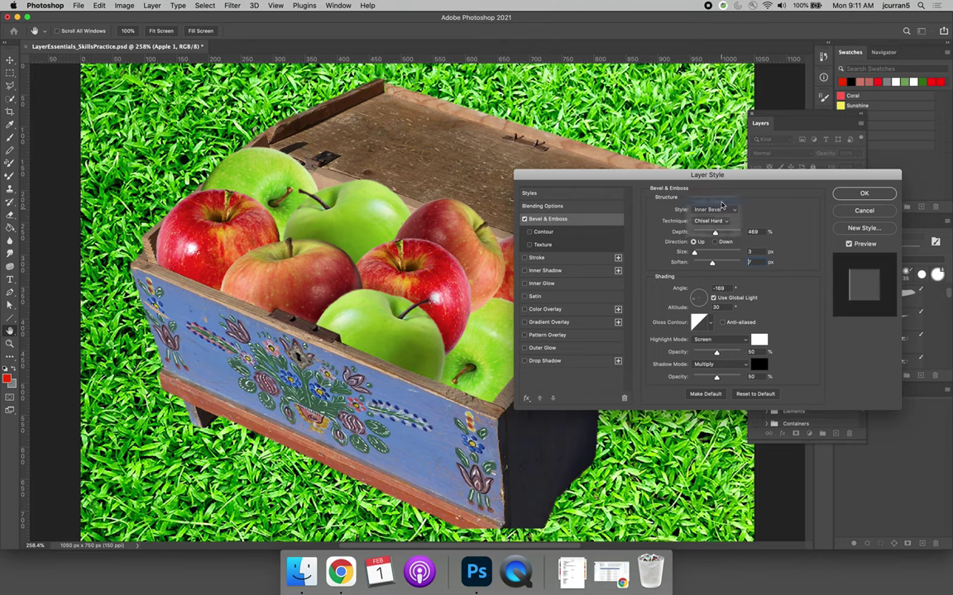
pyautogui.click(716, 210)
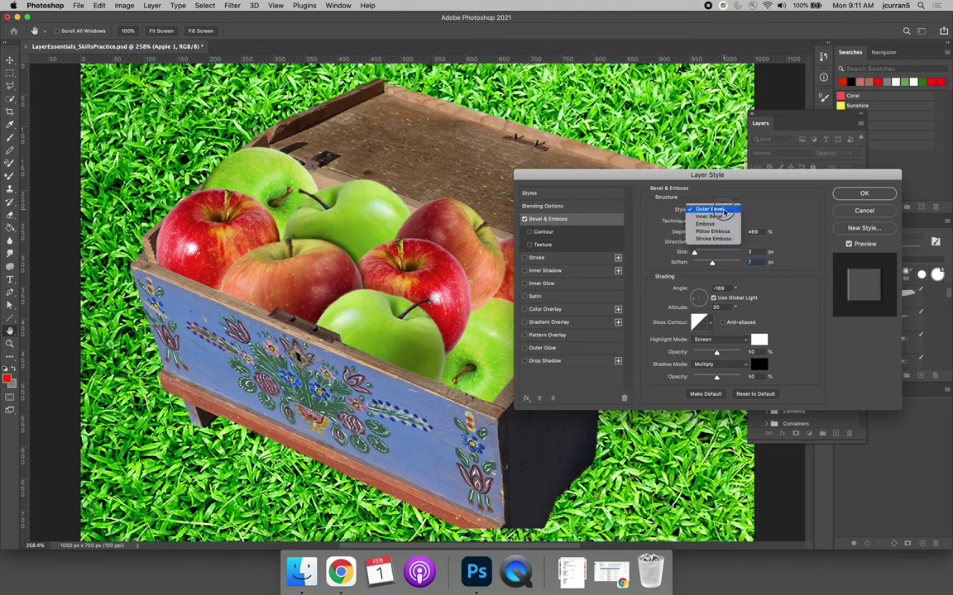
pyautogui.click(726, 239)
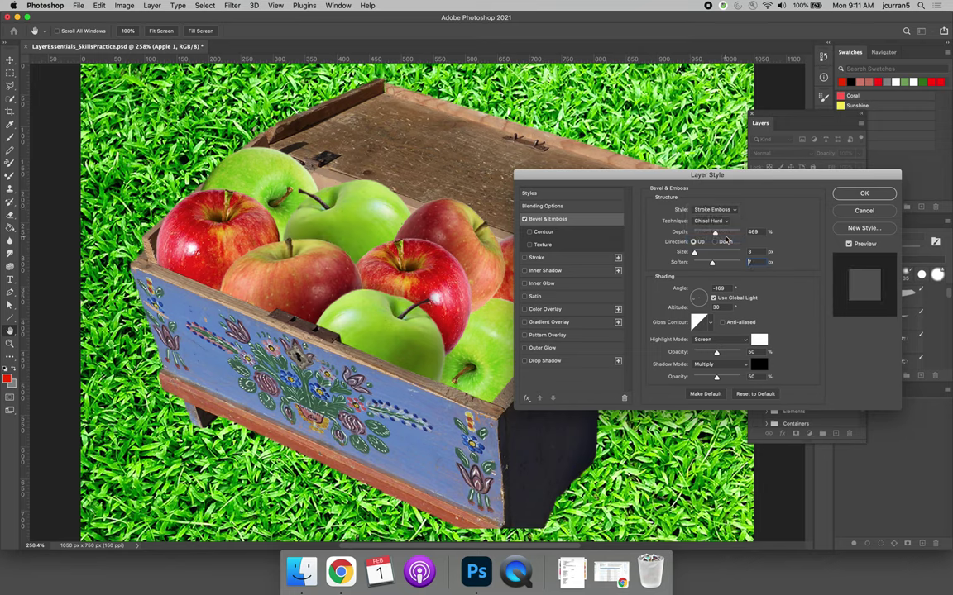
pyautogui.click(725, 210)
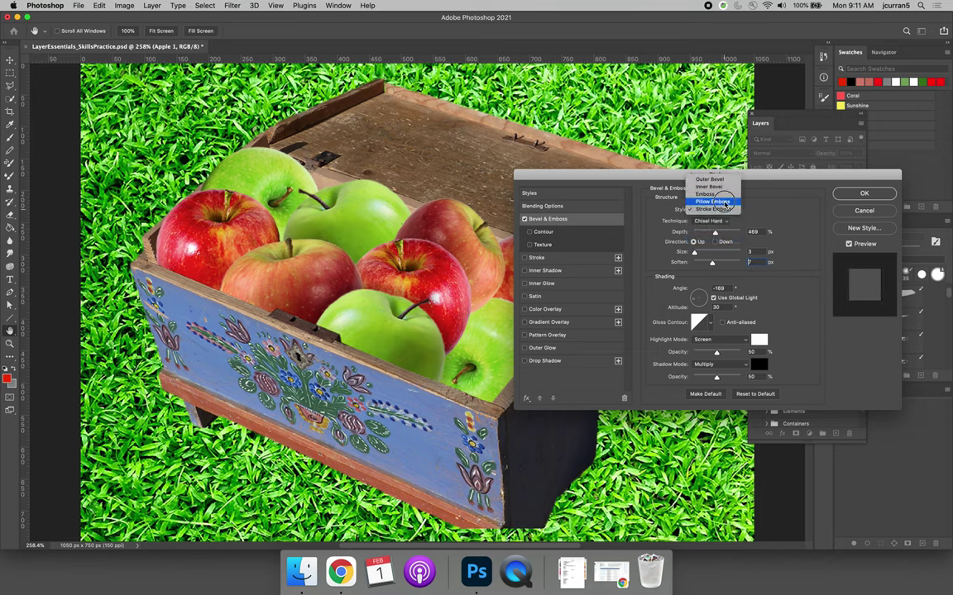
pyautogui.click(724, 201)
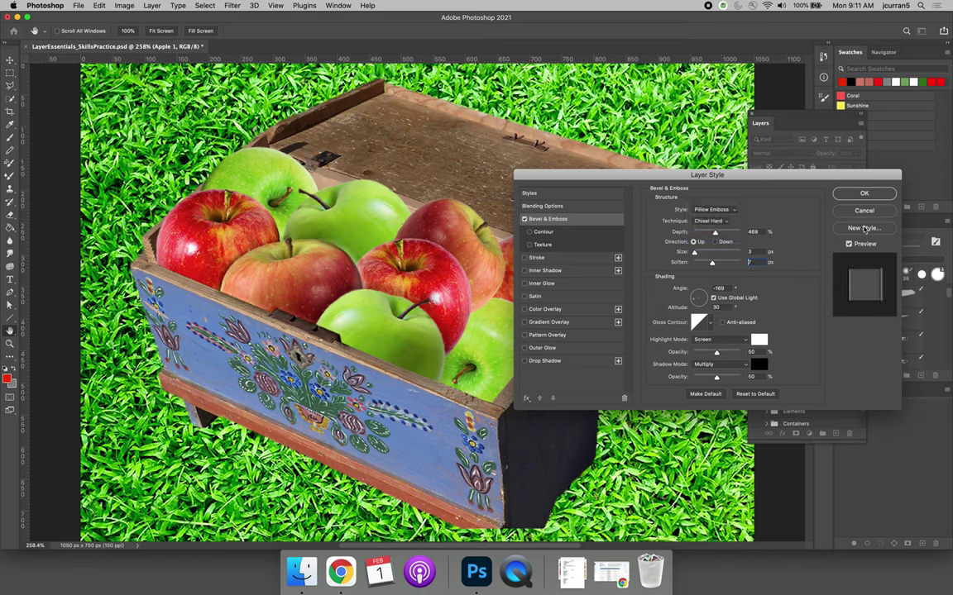
pyautogui.press('Return')
# Select Apple 3 copy, toggle its visibility to identify it, and add a Pattern Overlay
pyautogui.click(780, 267)
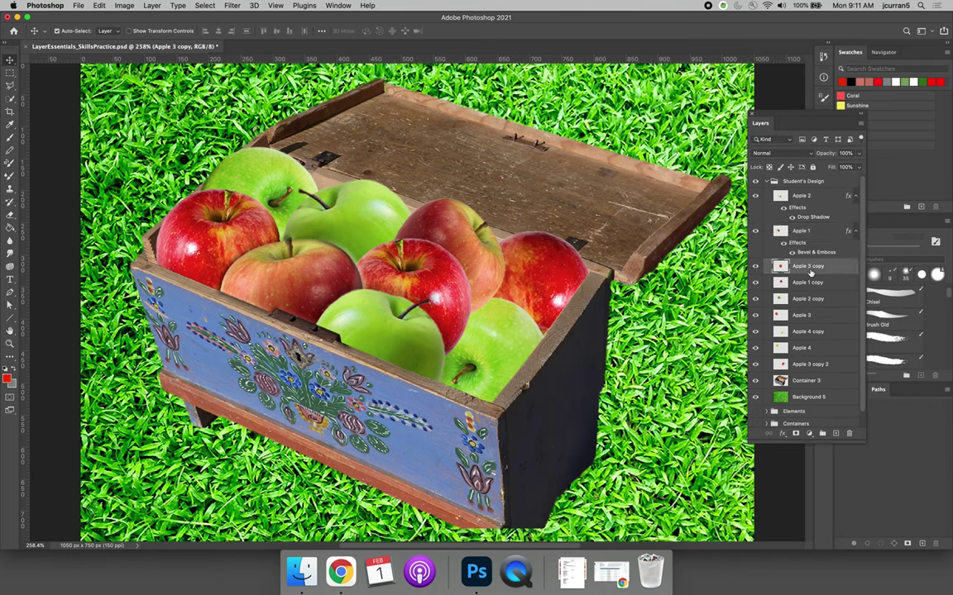
pyautogui.click(754, 267)
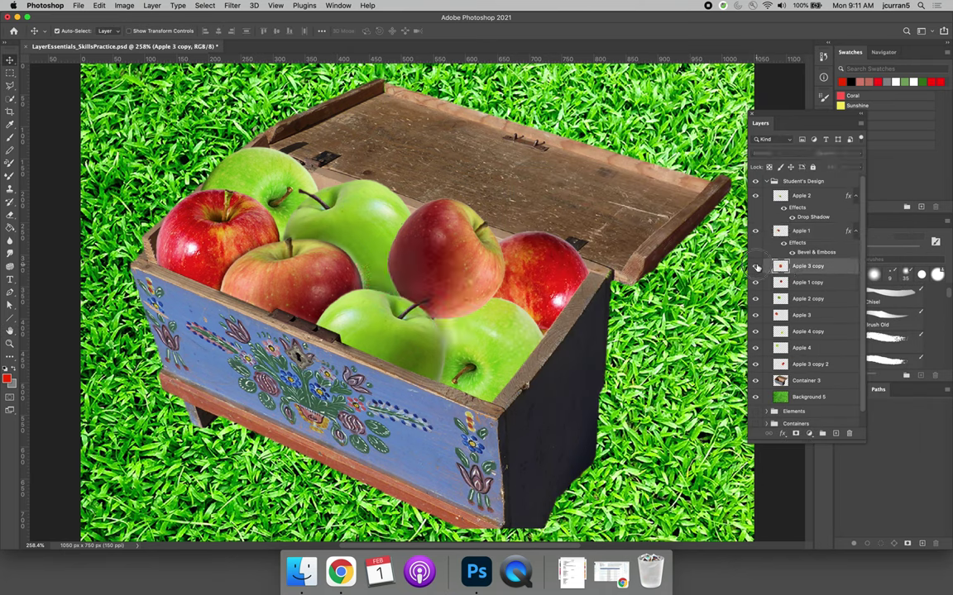
pyautogui.click(754, 267)
pyautogui.click(754, 266)
pyautogui.click(754, 267)
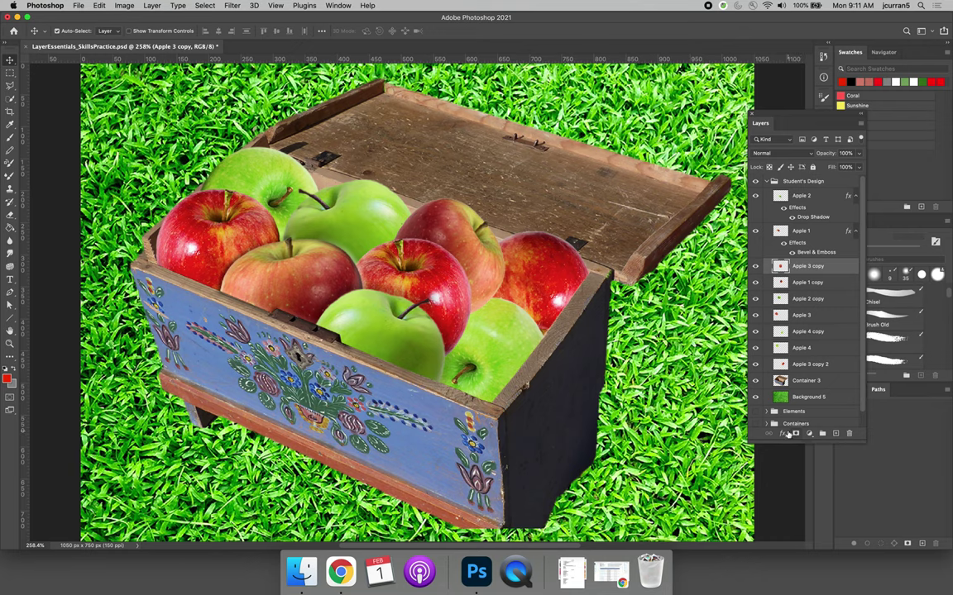
pyautogui.click(781, 433)
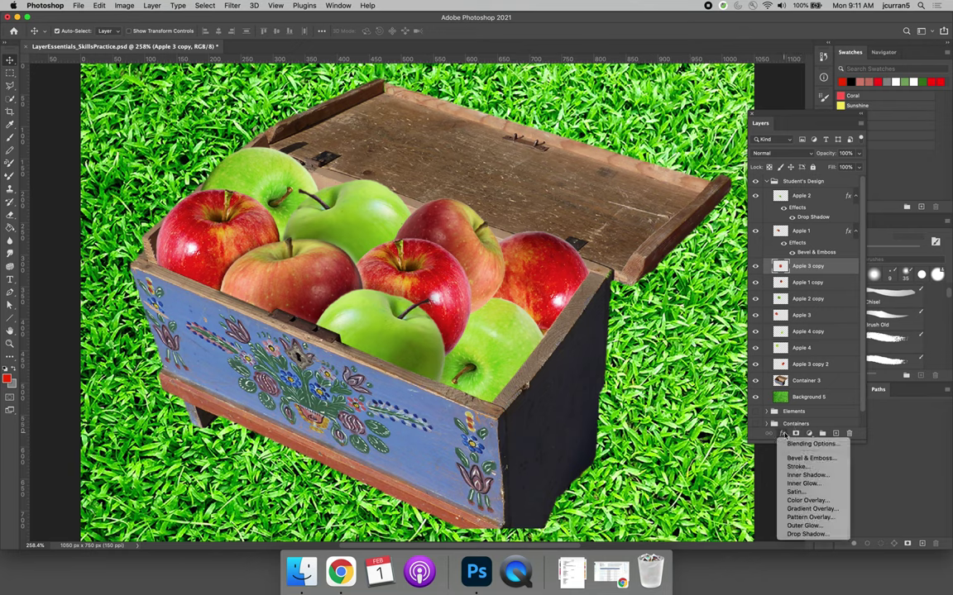
pyautogui.click(824, 519)
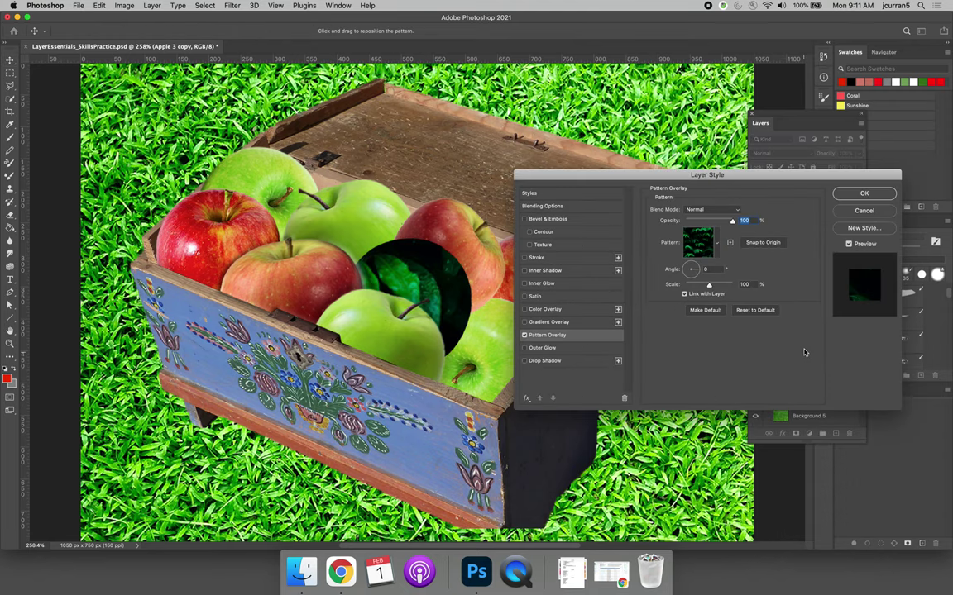
# Swap Apple 3 copy's overlay to the light-blue marble pattern from the Water group
pyautogui.moveTo(742, 172); pyautogui.dragTo(745, 100)
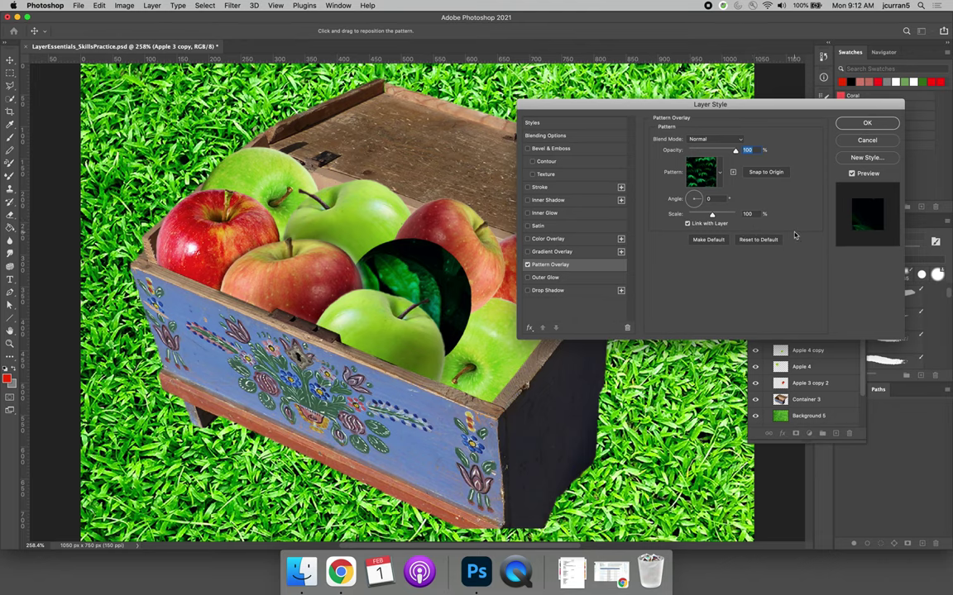
pyautogui.click(721, 173)
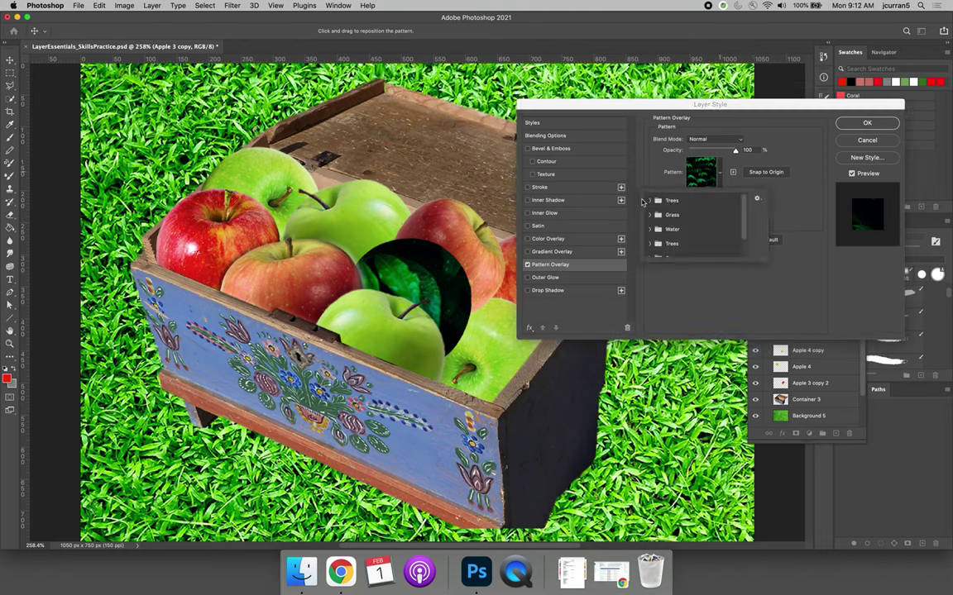
pyautogui.click(651, 200)
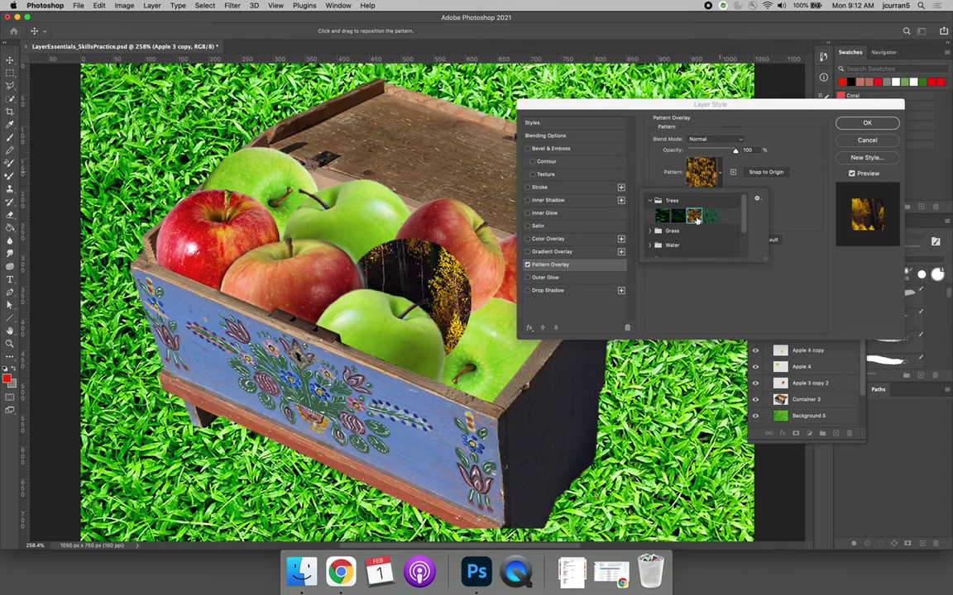
pyautogui.click(650, 200)
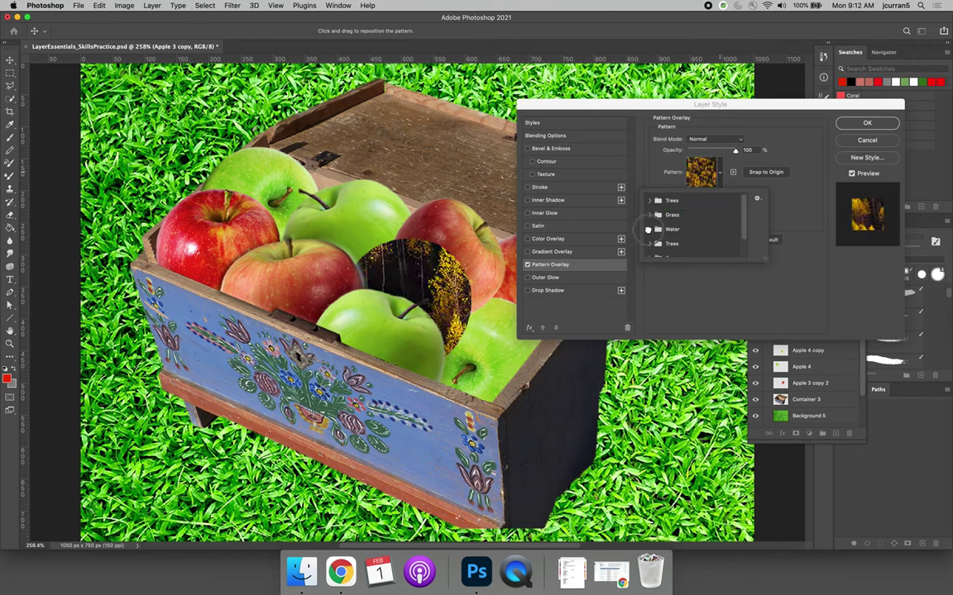
pyautogui.click(651, 230)
pyautogui.click(693, 245)
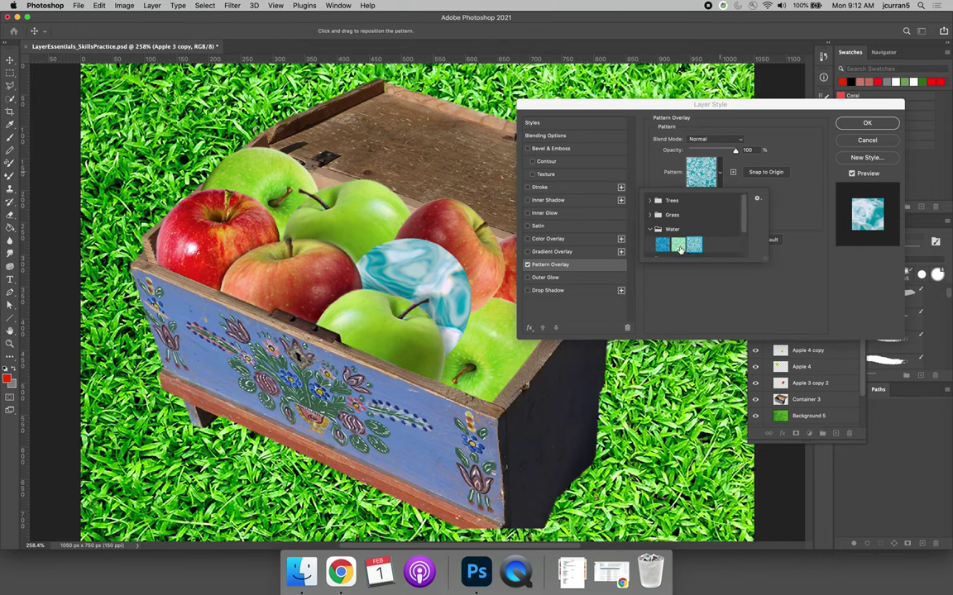
pyautogui.click(678, 244)
pyautogui.click(665, 247)
pyautogui.click(694, 245)
pyautogui.click(715, 184)
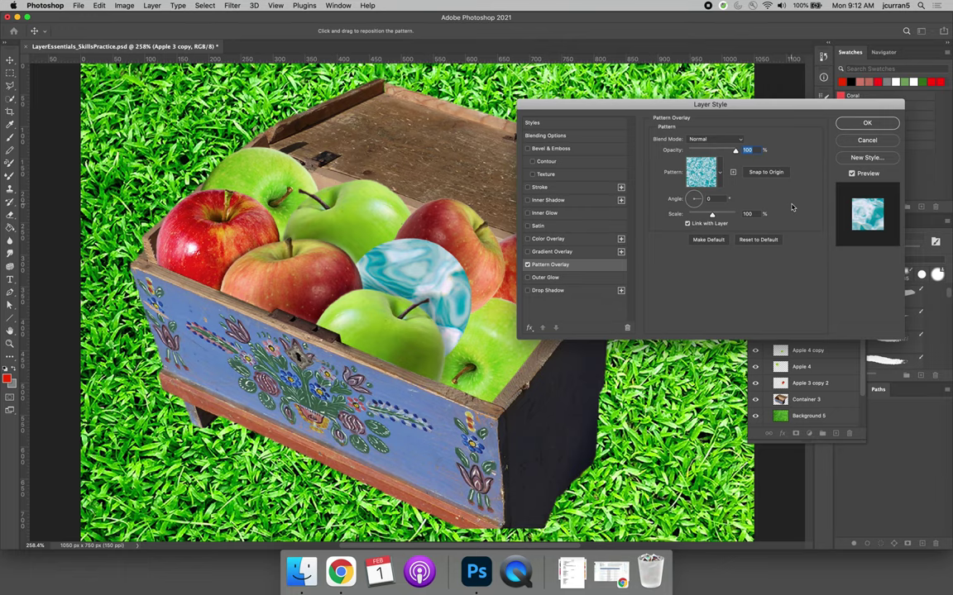
# Set the Pattern Overlay scale on Apple 3 copy to 15%
pyautogui.moveTo(712, 215); pyautogui.dragTo(680, 221)
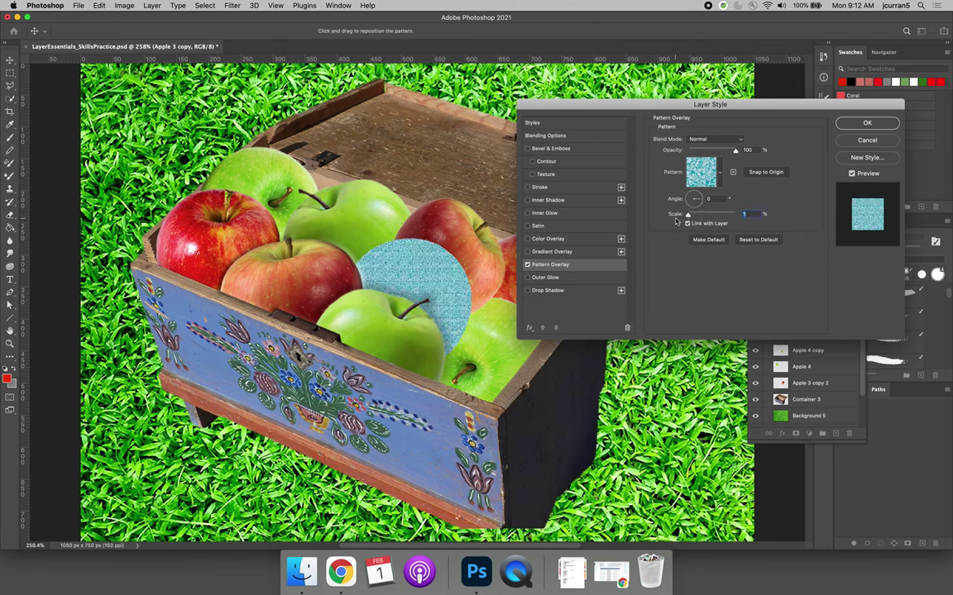
pyautogui.moveTo(688, 215); pyautogui.dragTo(691, 215)
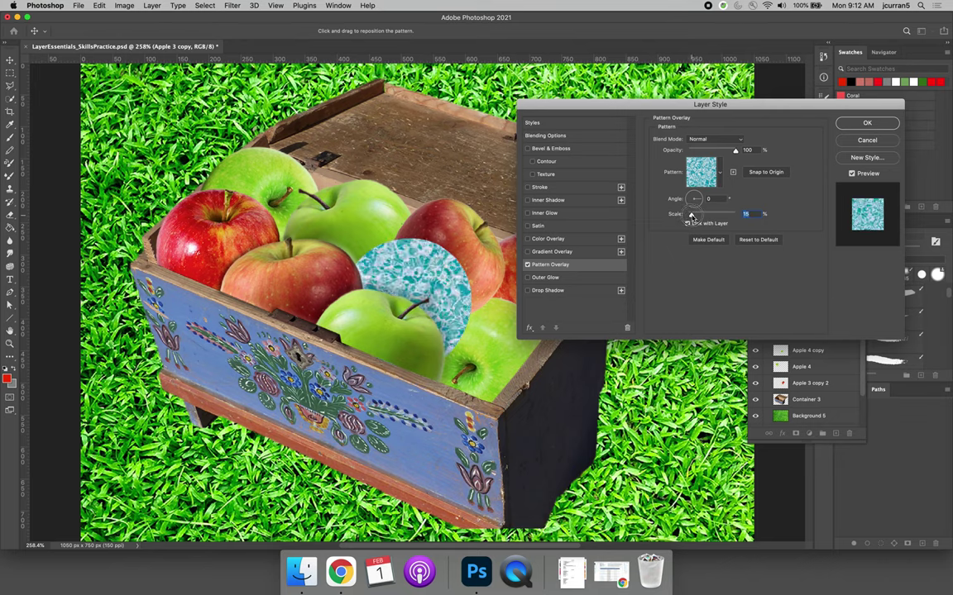
# Try Darken, Multiply and Lighten blend modes for the pattern, settling on Difference
pyautogui.click(690, 142)
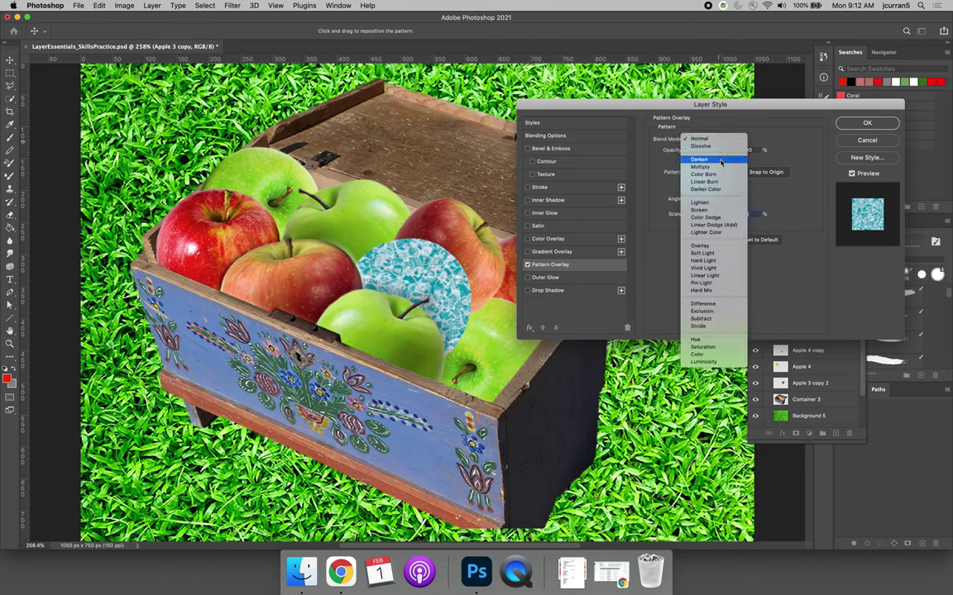
pyautogui.click(720, 161)
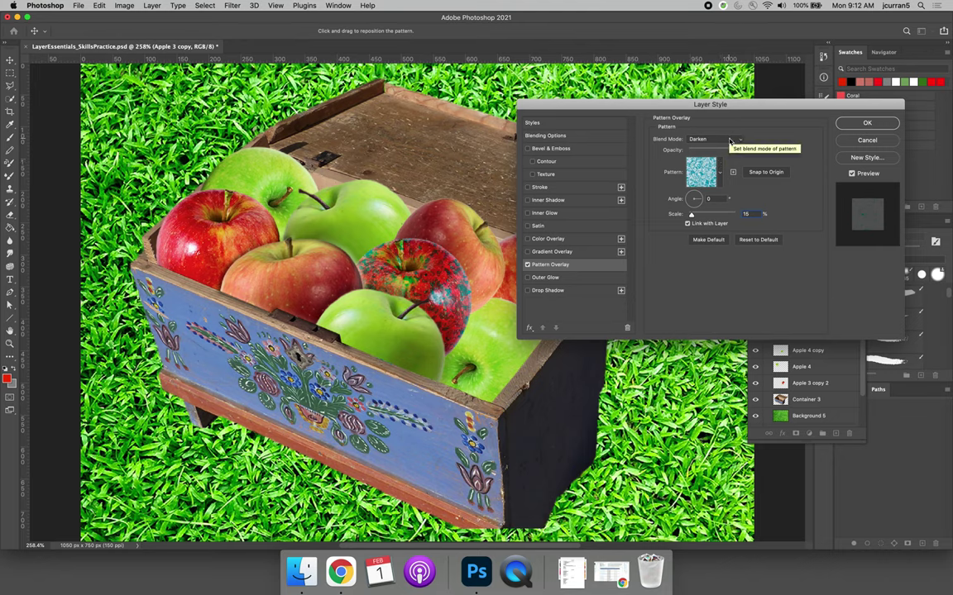
pyautogui.click(729, 142)
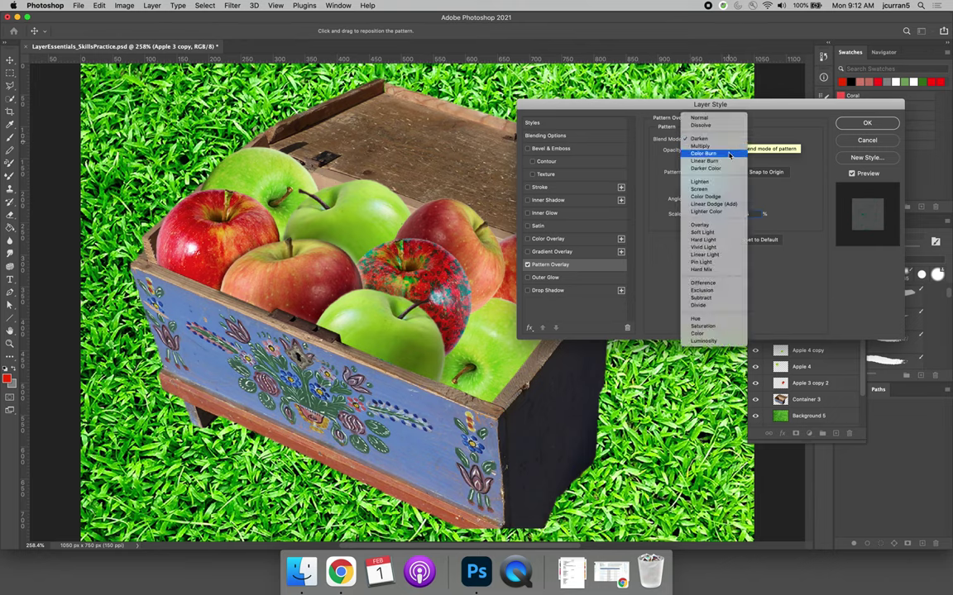
pyautogui.click(731, 146)
pyautogui.click(731, 145)
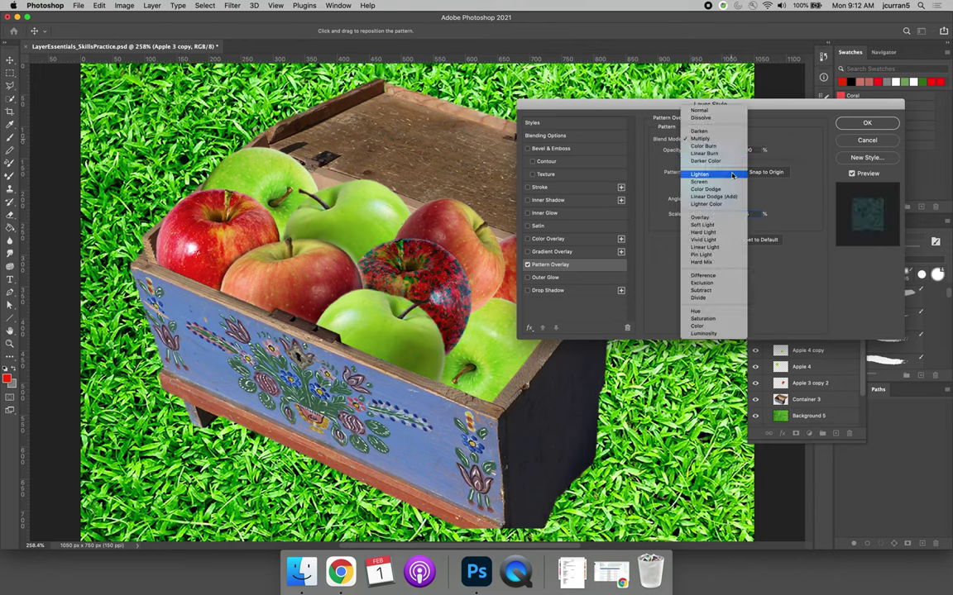
pyautogui.click(728, 175)
pyautogui.click(728, 139)
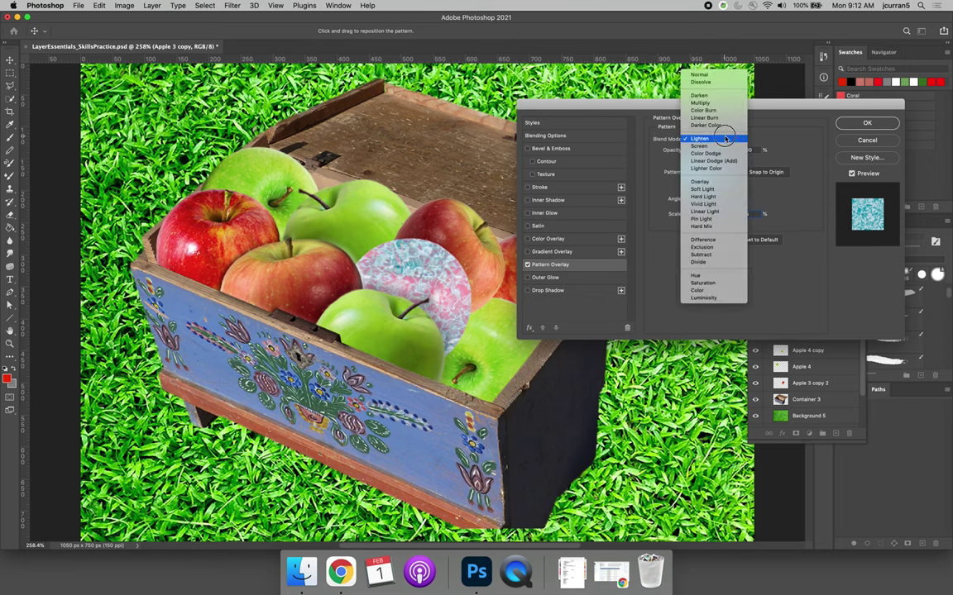
pyautogui.click(730, 240)
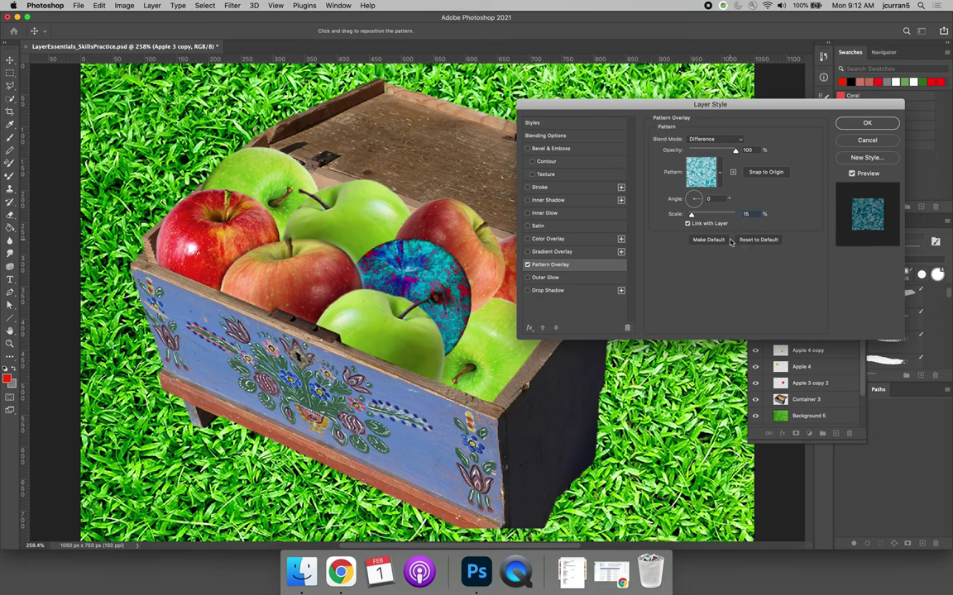
# Lower the pattern overlay opacity, bring it back to full, then settle at 27%
pyautogui.moveTo(735, 150); pyautogui.dragTo(699, 152)
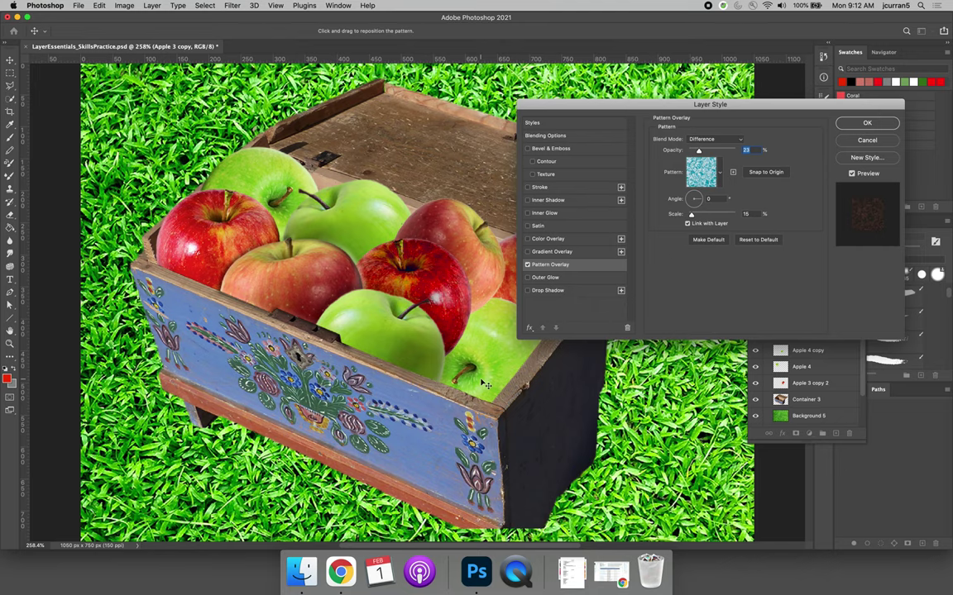
pyautogui.moveTo(699, 152); pyautogui.dragTo(748, 155)
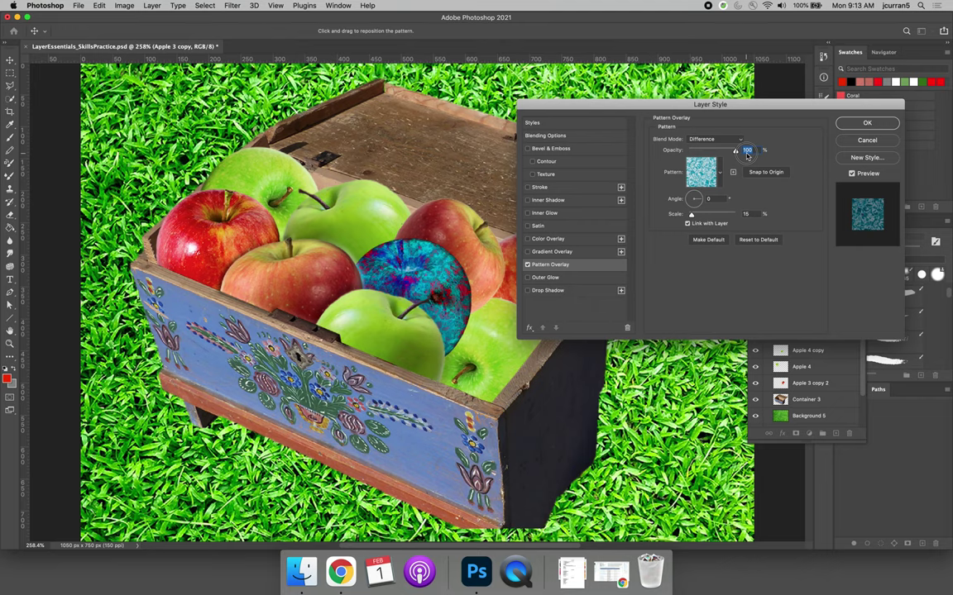
pyautogui.moveTo(748, 155); pyautogui.dragTo(702, 157)
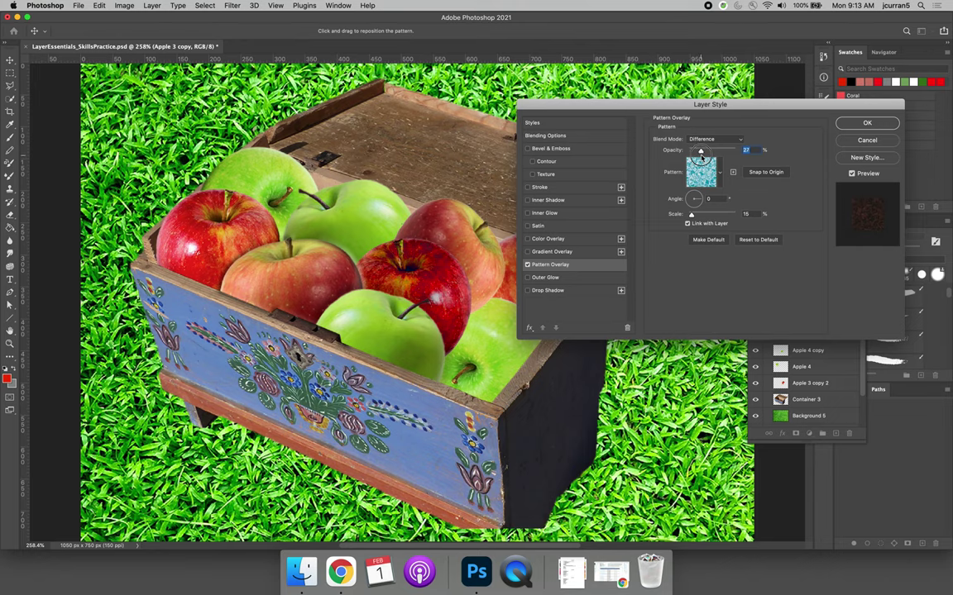
# Preview the pale-green and blue Water patterns and three Trees patterns on the apple
pyautogui.click(720, 173)
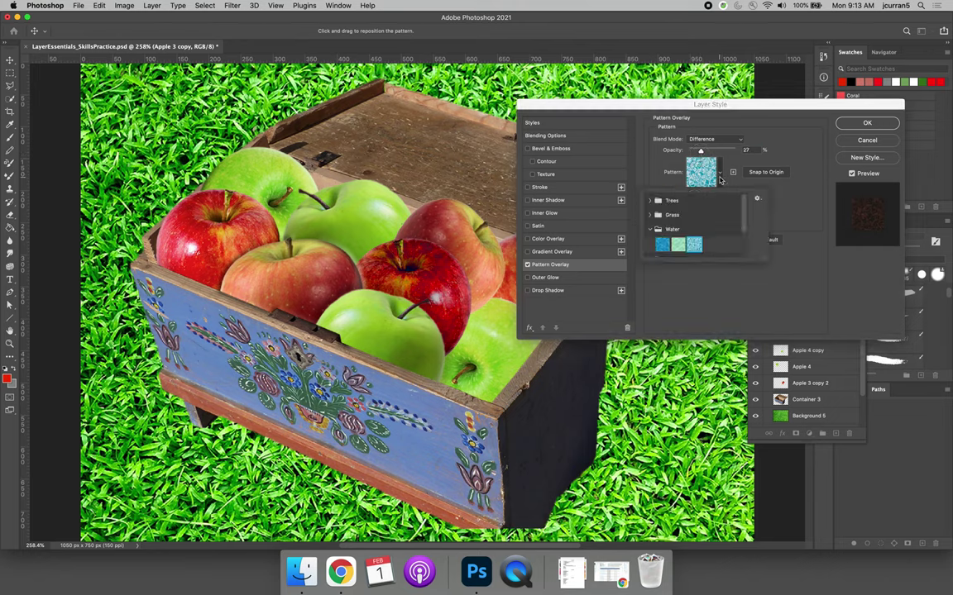
pyautogui.click(678, 245)
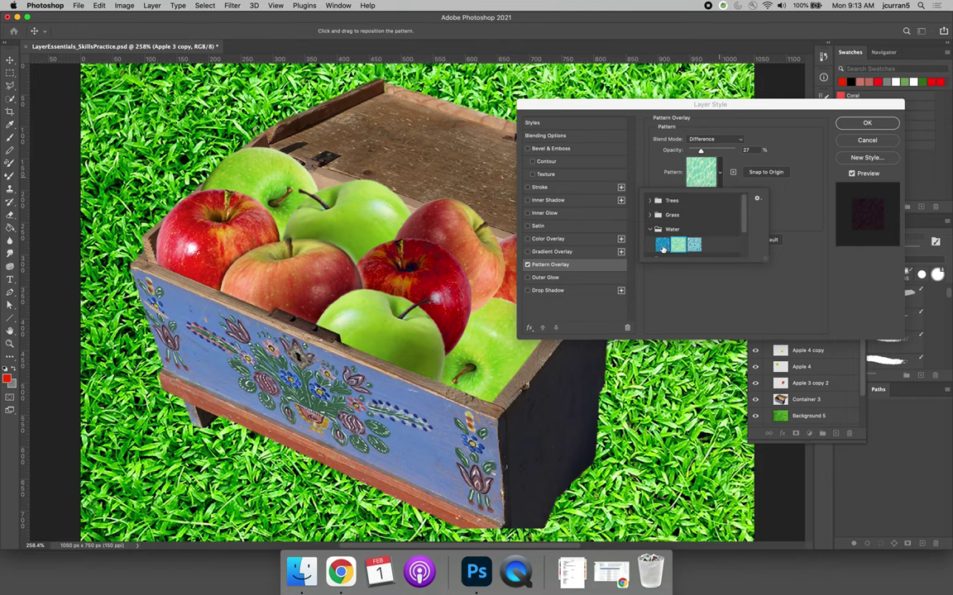
pyautogui.click(663, 246)
pyautogui.scroll(-2, 676, 226)
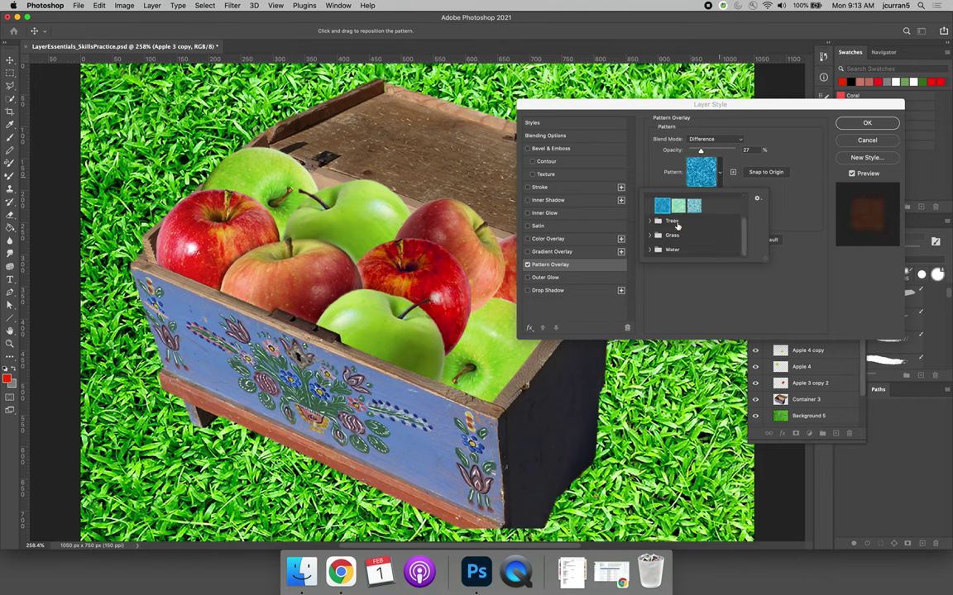
pyautogui.click(650, 220)
pyautogui.click(680, 237)
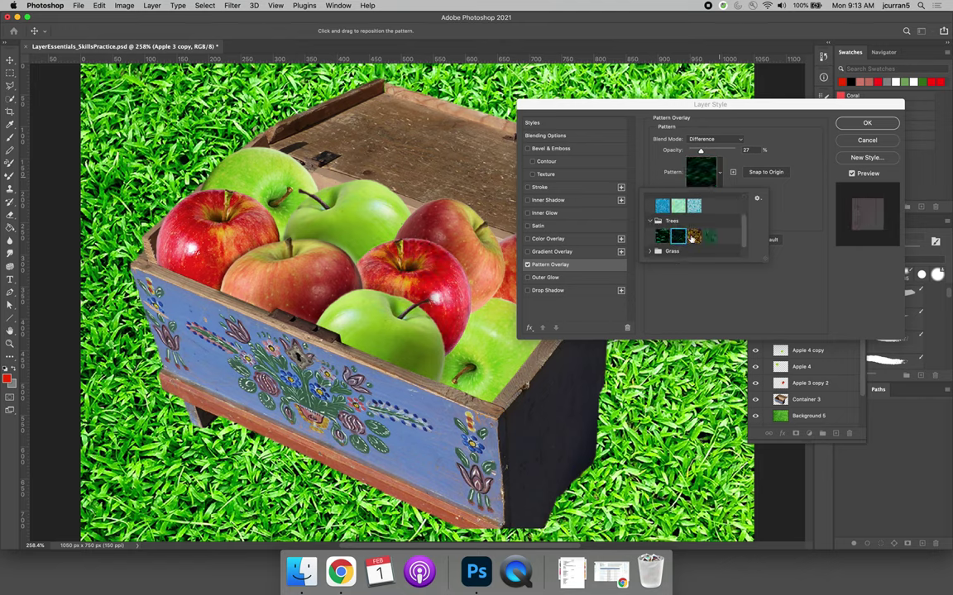
pyautogui.click(691, 239)
pyautogui.click(708, 238)
# Browse the Water group and picker options, then cancel the pattern overlay entirely
pyautogui.scroll(-1, 665, 247)
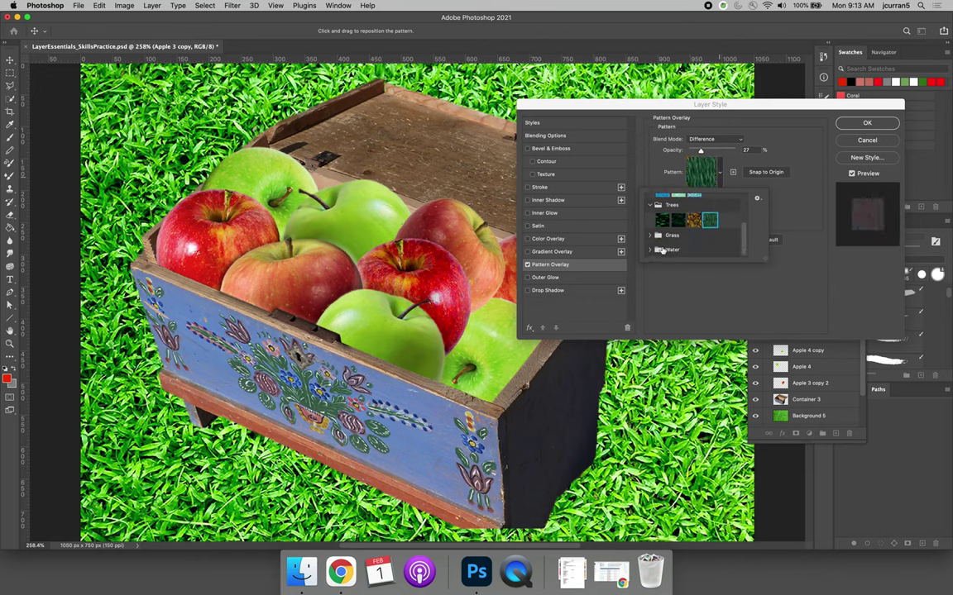
pyautogui.click(650, 249)
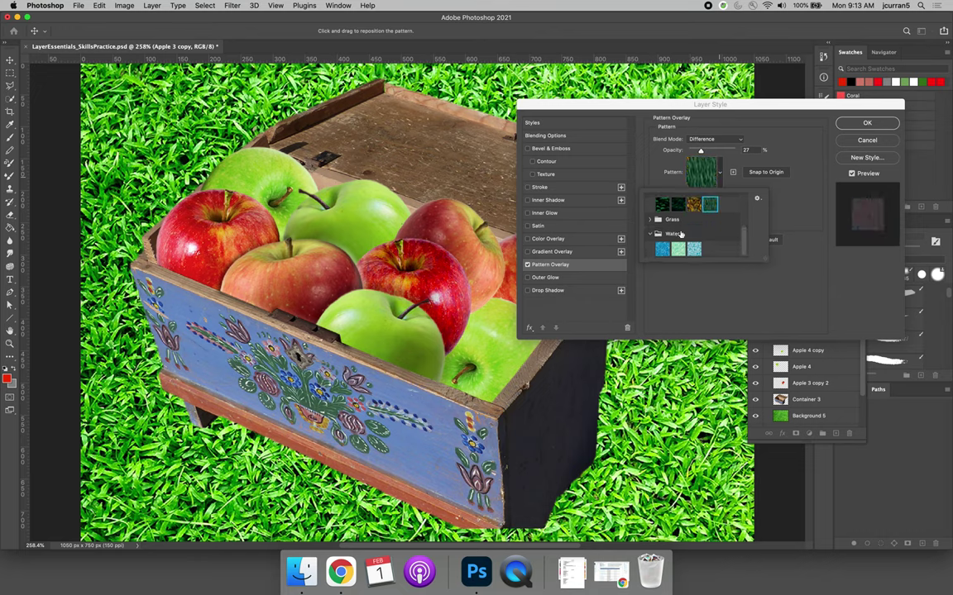
pyautogui.click(756, 198)
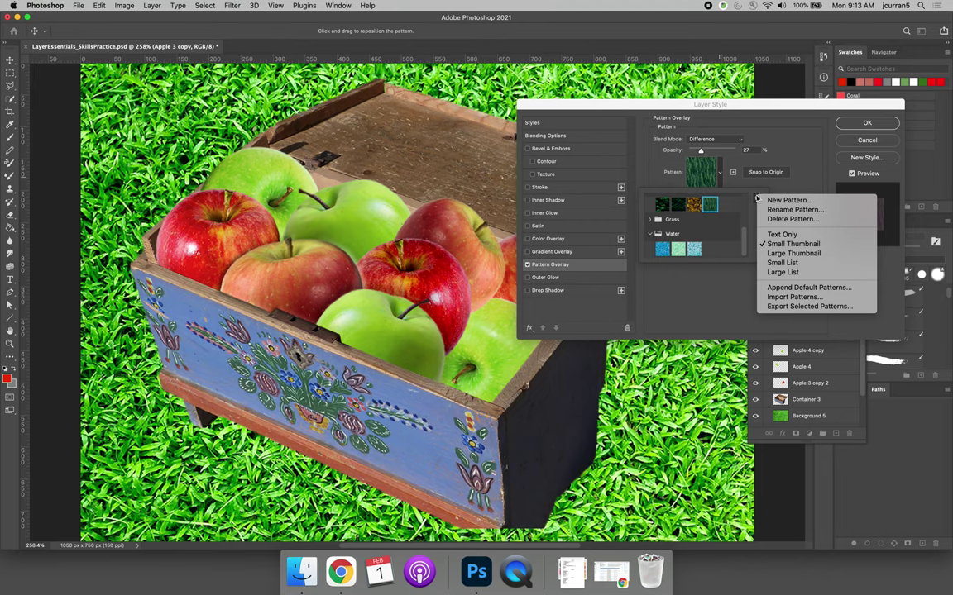
pyautogui.click(819, 298)
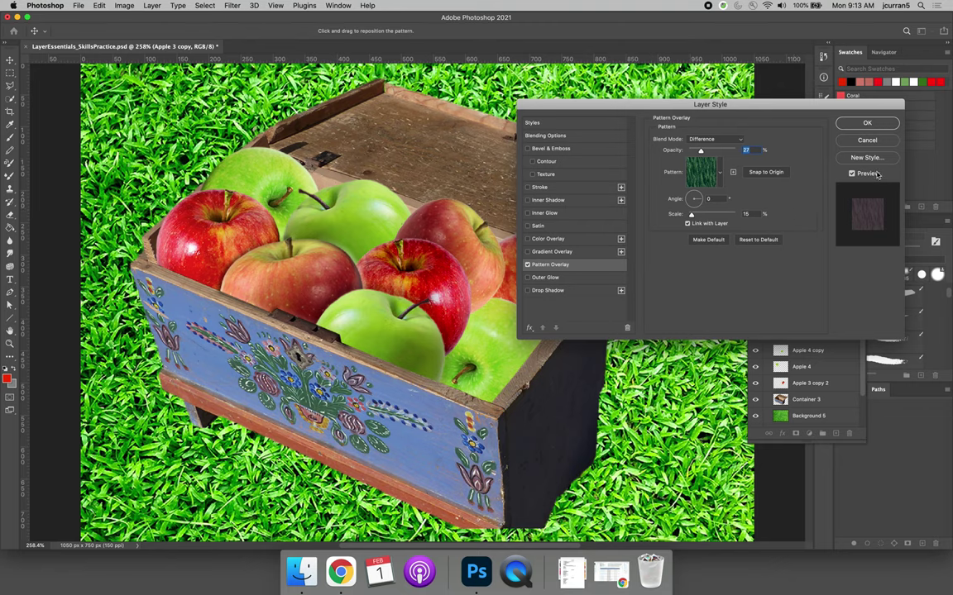
pyautogui.click(866, 140)
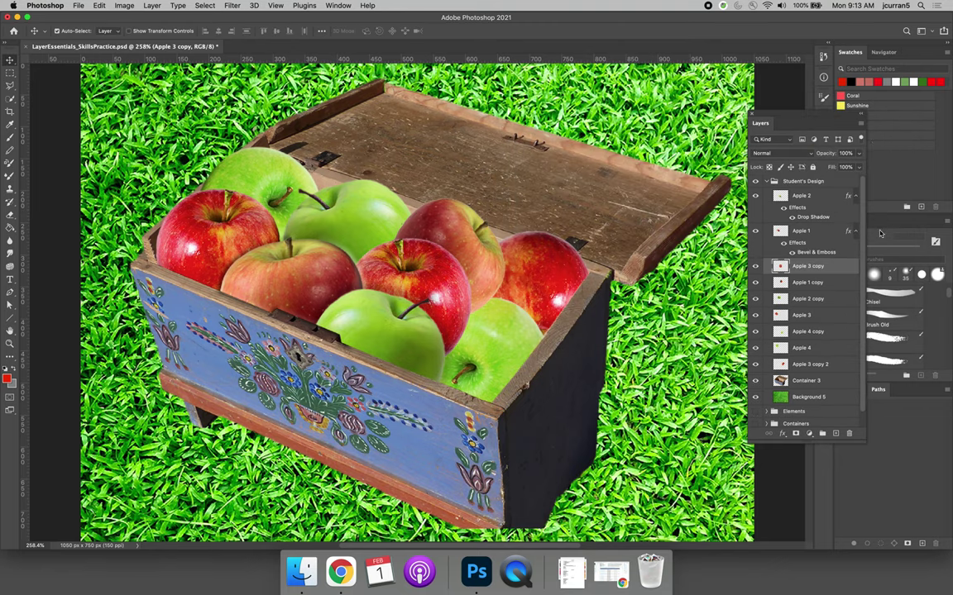
# Add a Drop Shadow to the Container 3 layer with 54 px size and 74% opacity
pyautogui.click(807, 382)
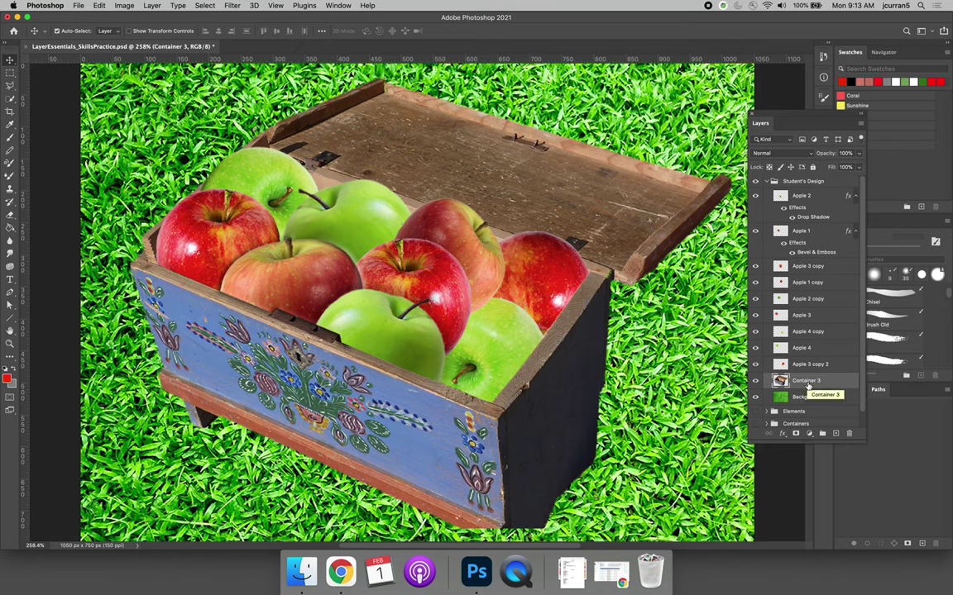
pyautogui.click(782, 433)
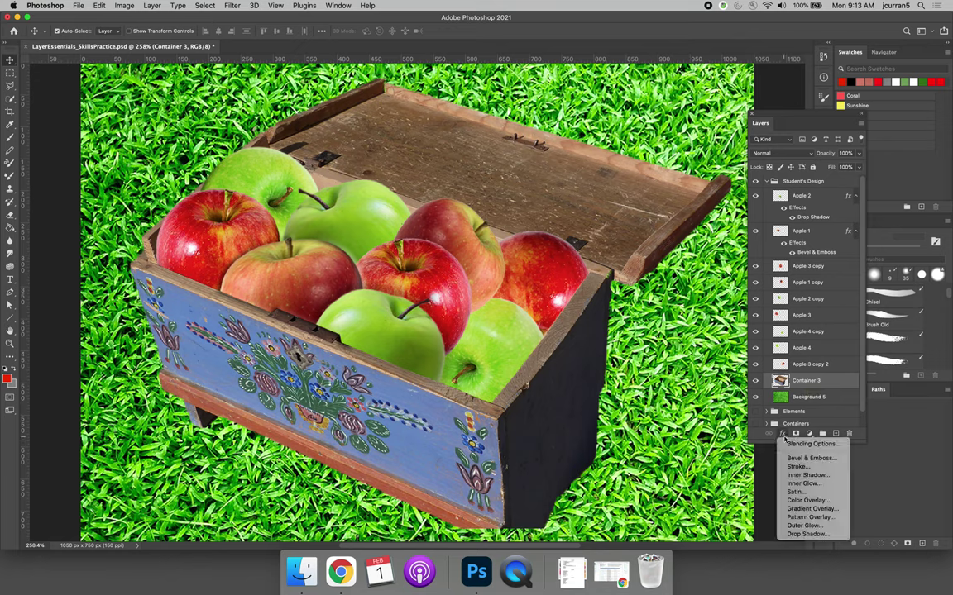
pyautogui.click(816, 537)
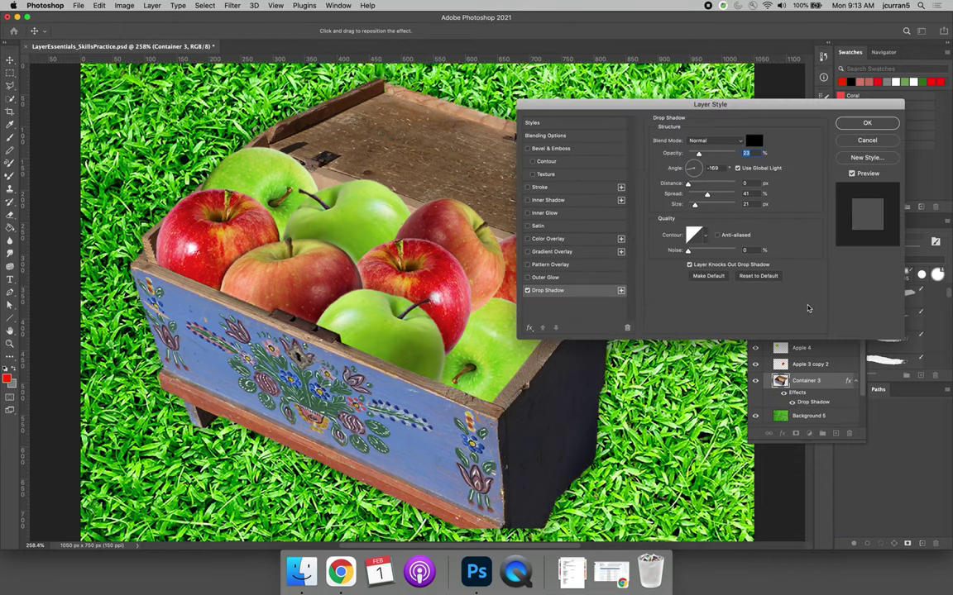
pyautogui.moveTo(678, 106); pyautogui.dragTo(716, 242)
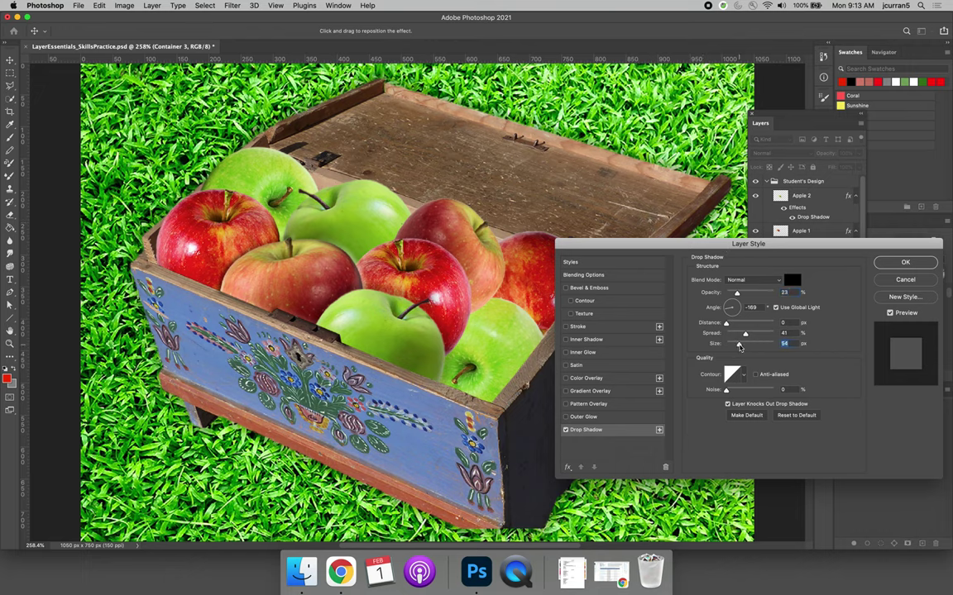
pyautogui.moveTo(732, 343); pyautogui.dragTo(739, 343)
pyautogui.moveTo(736, 294); pyautogui.dragTo(762, 293)
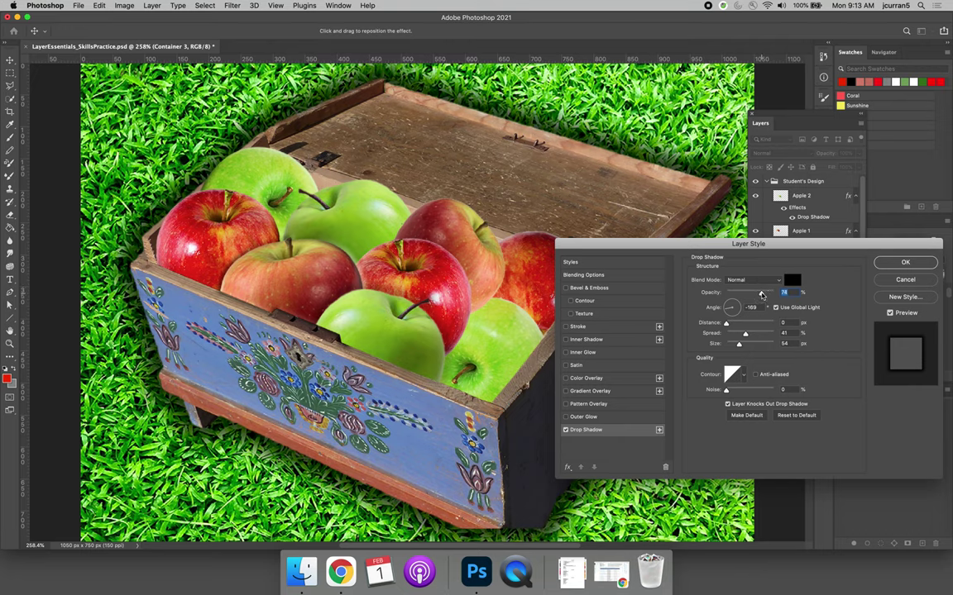
pyautogui.moveTo(749, 248); pyautogui.dragTo(781, 317)
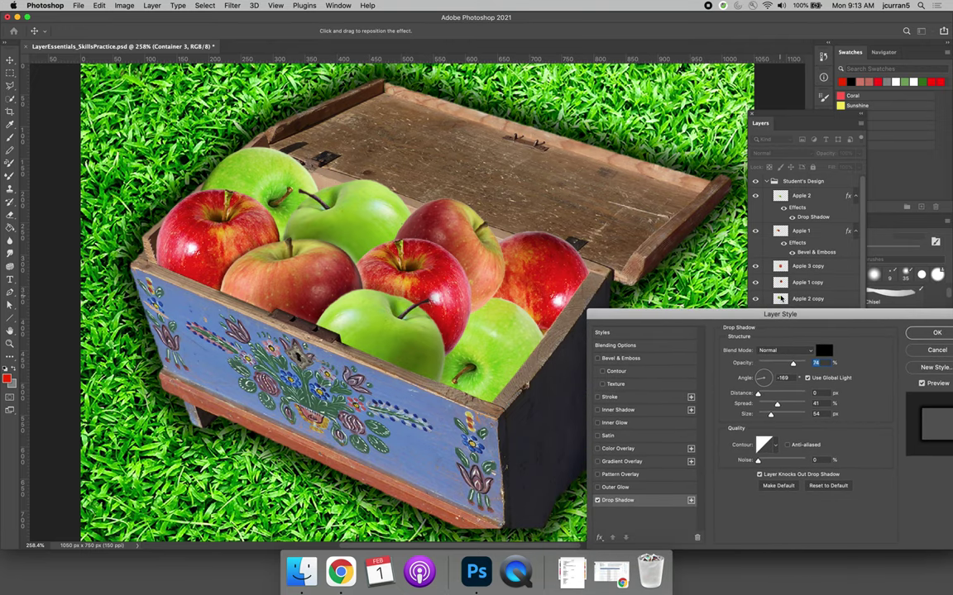
# Set the box's shadow to 37 px distance at a 10° angle and apply it
pyautogui.moveTo(758, 394); pyautogui.dragTo(776, 396)
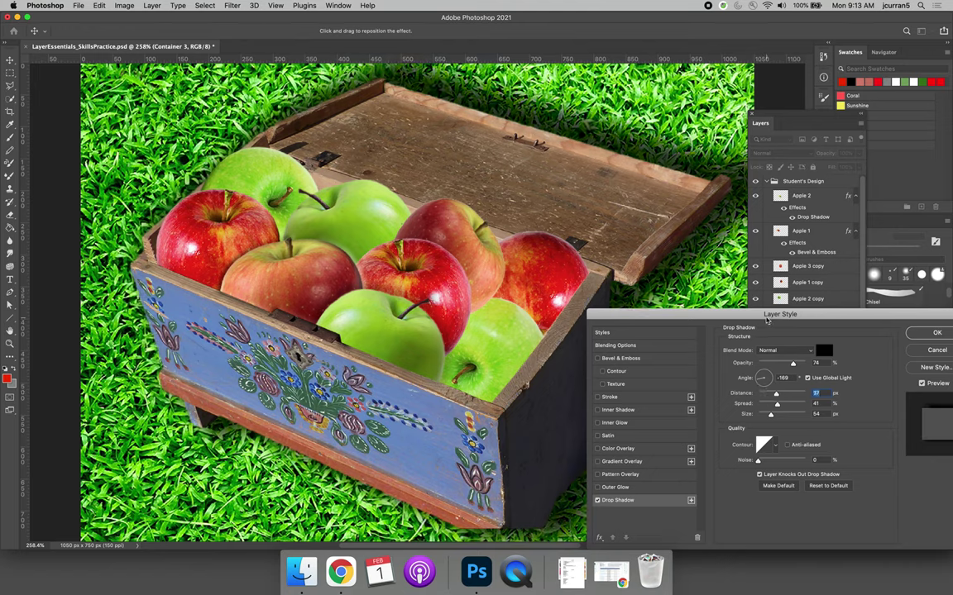
pyautogui.moveTo(760, 315); pyautogui.dragTo(808, 279)
pyautogui.moveTo(811, 343); pyautogui.dragTo(822, 340)
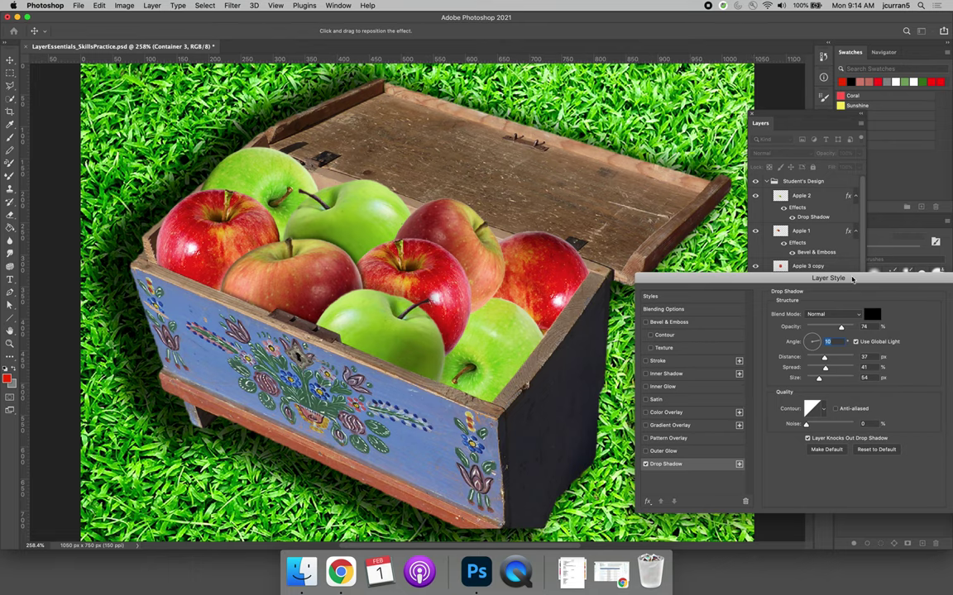
pyautogui.moveTo(794, 277); pyautogui.dragTo(669, 272)
pyautogui.press('Return')
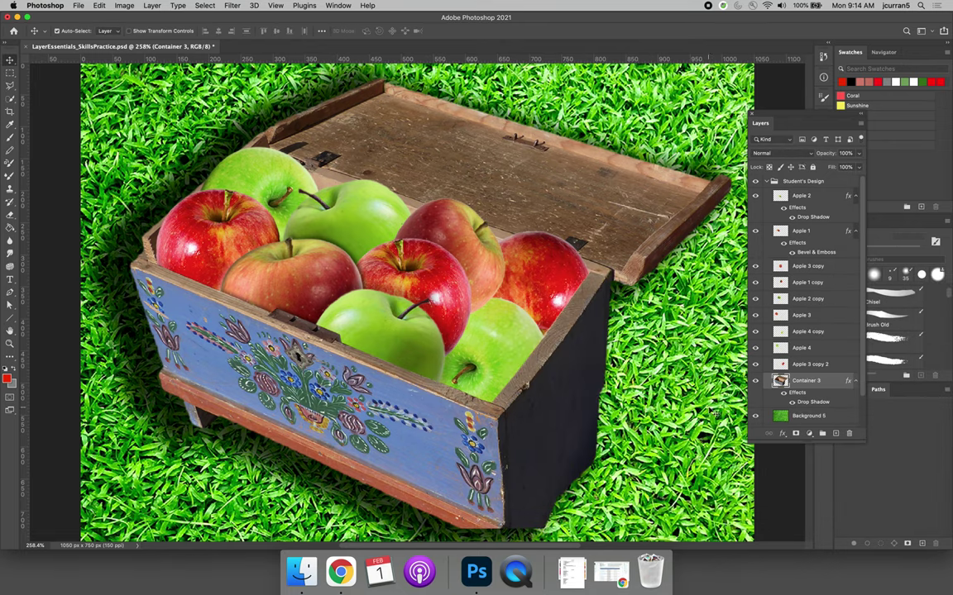